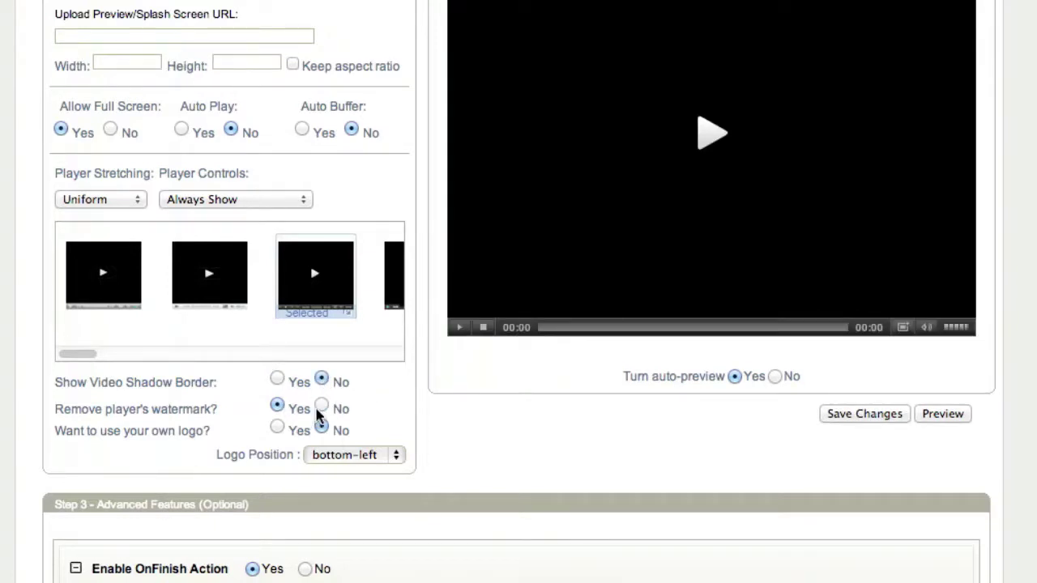
Compare the player preview with its watermark shown and removed, leaving watermark removal set to Yes.
left_click(322, 406)
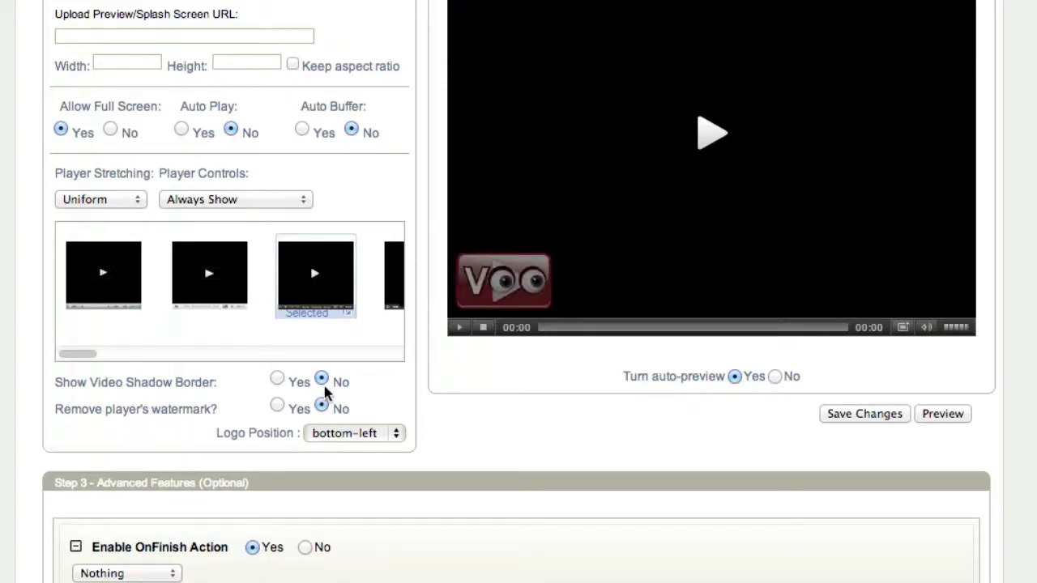
left_click(277, 406)
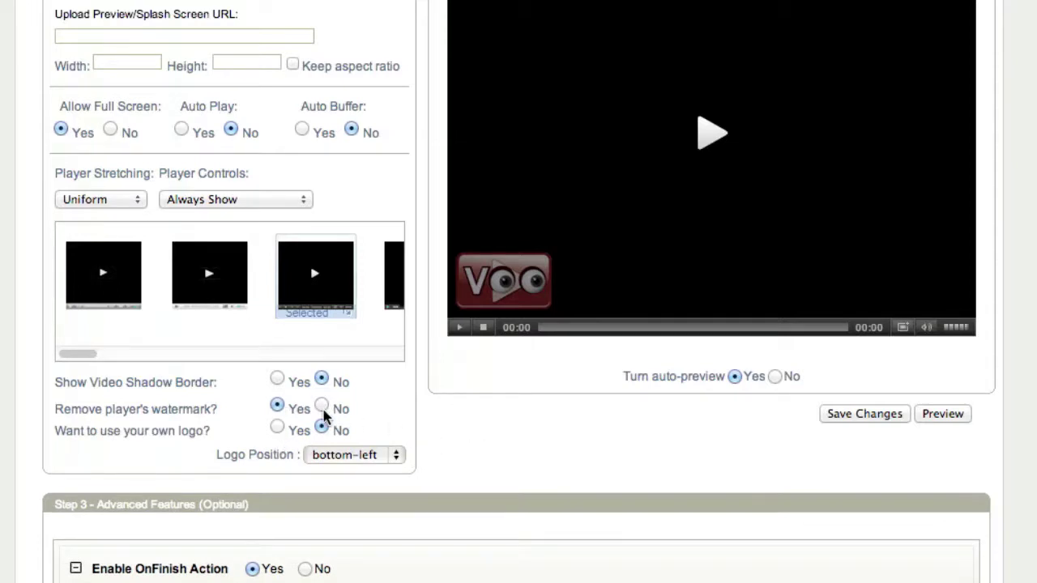
Try the own-logo option, checking its watermark image URL, Watermark Url and Logo Position fields, and switch it back to No.
left_click(275, 428)
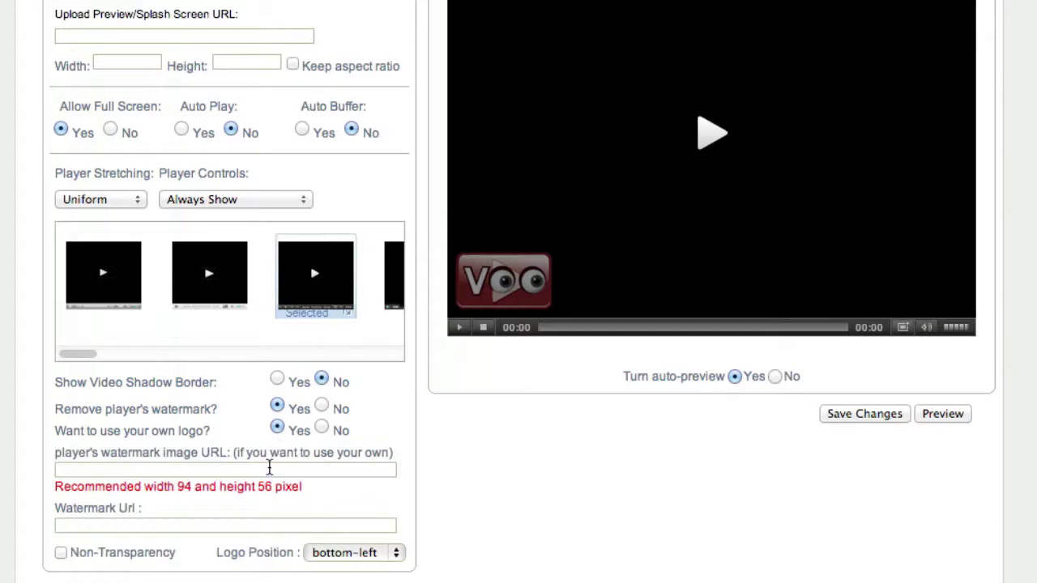
left_click(270, 470)
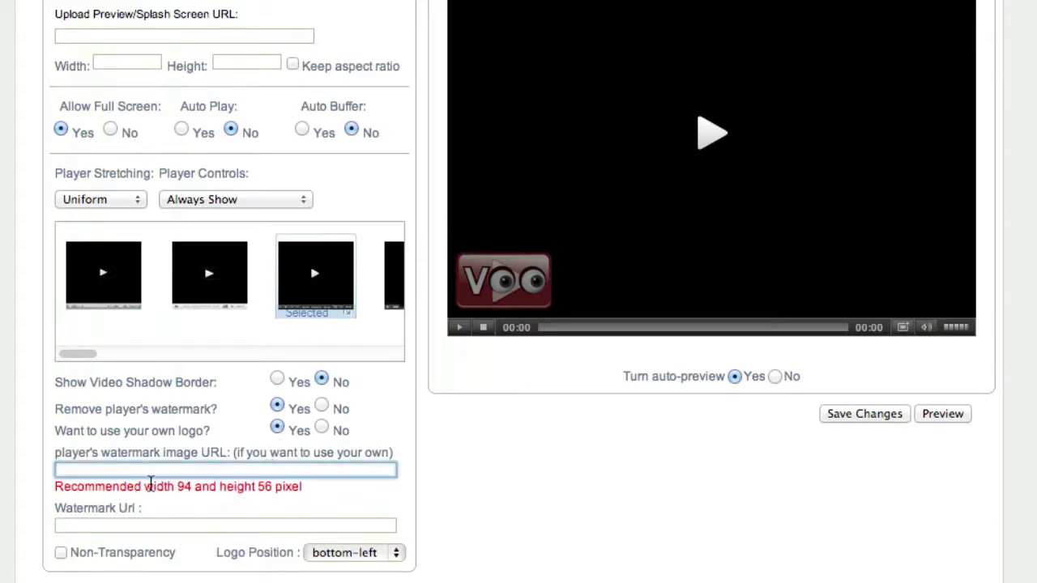
left_click_drag(151, 486, 352, 486)
left_click(286, 484)
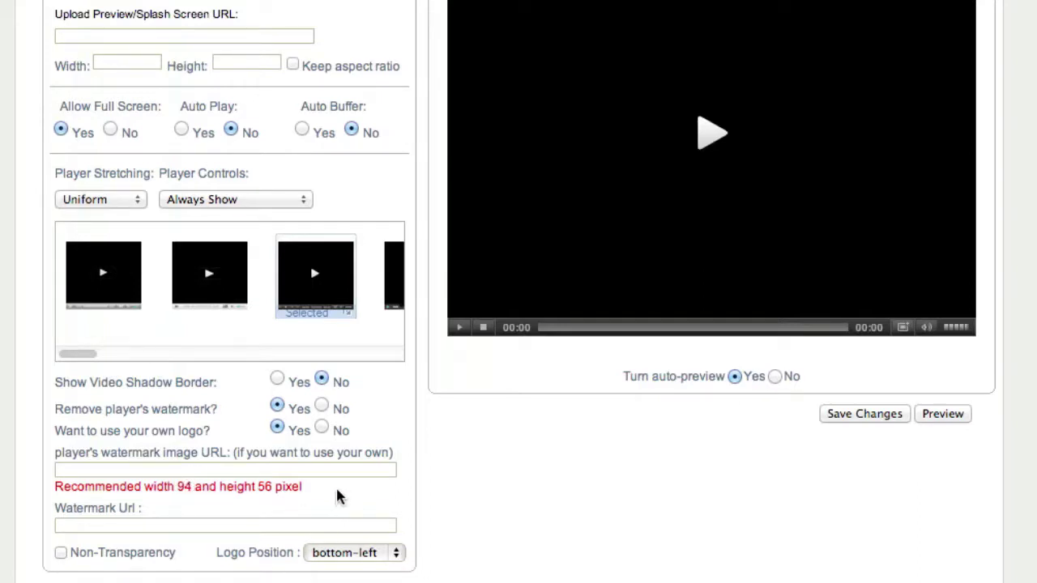
left_click(223, 525)
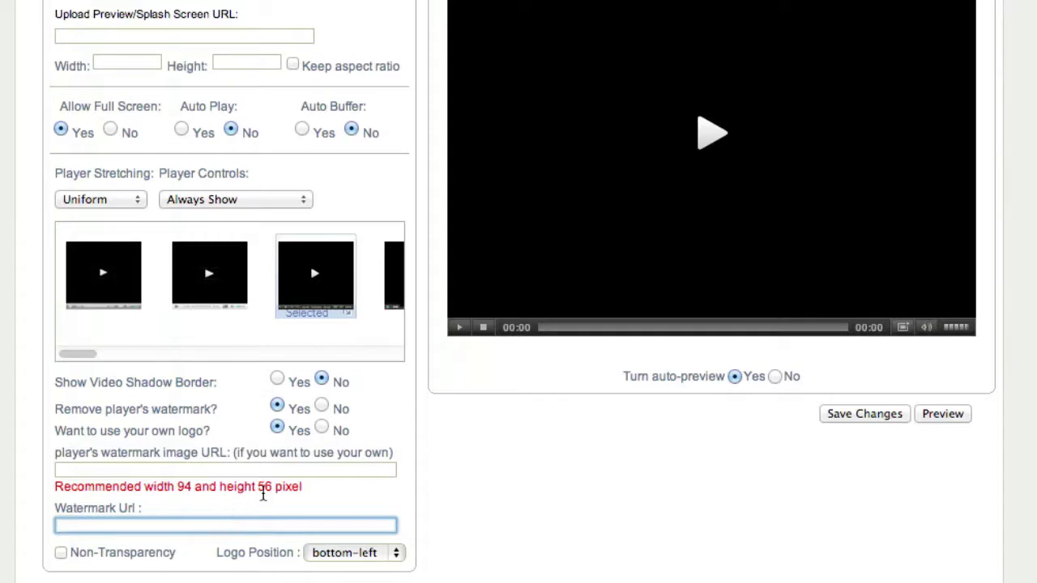
scroll(411, 552, "down", 1)
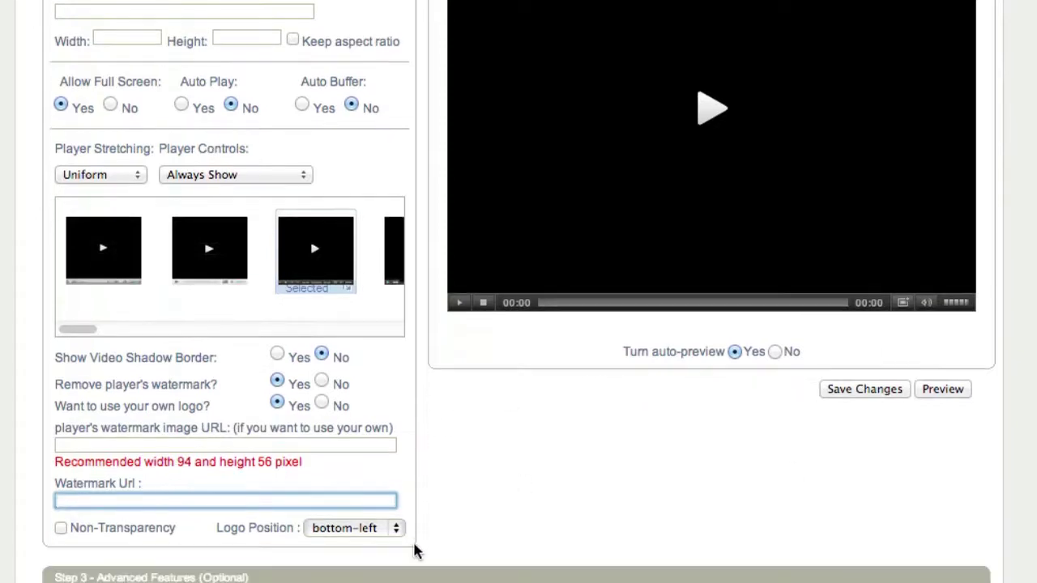
left_click(344, 529)
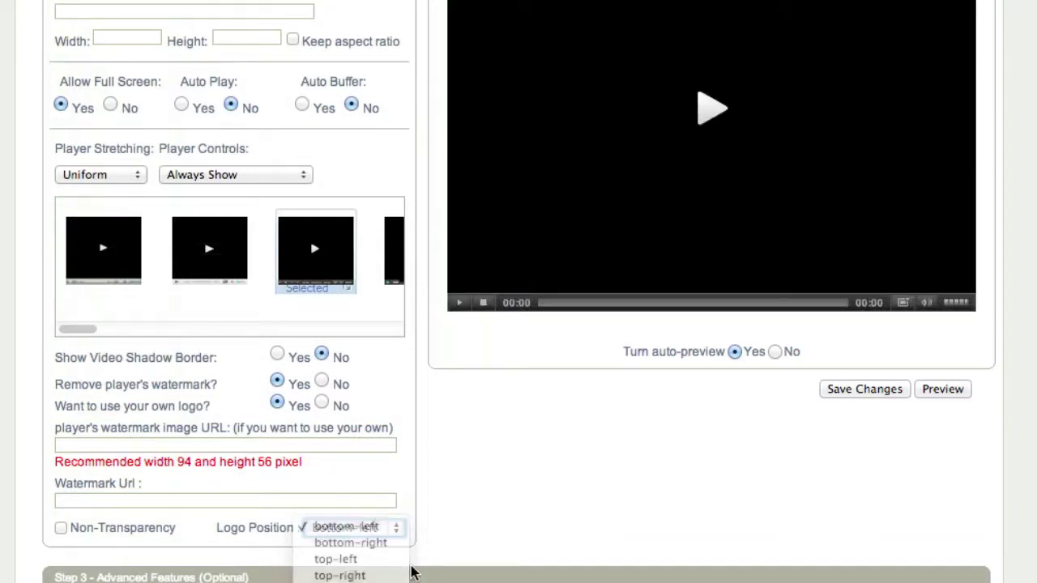
left_click(405, 528)
left_click(321, 405)
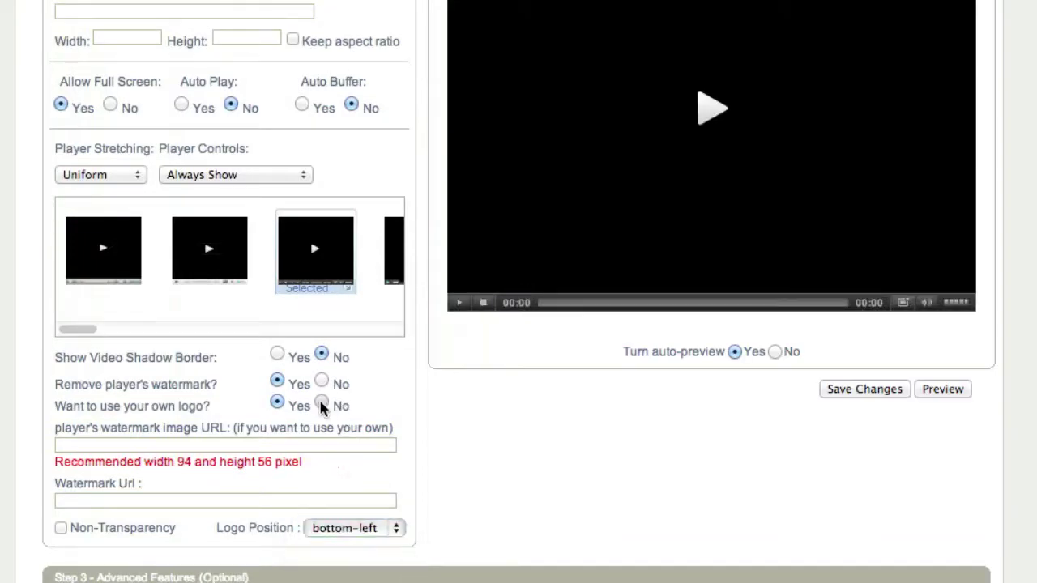
Set the OnFinish action to Redirect to url and put the cursor in its Redirect URL field.
scroll(344, 438, "down", 3)
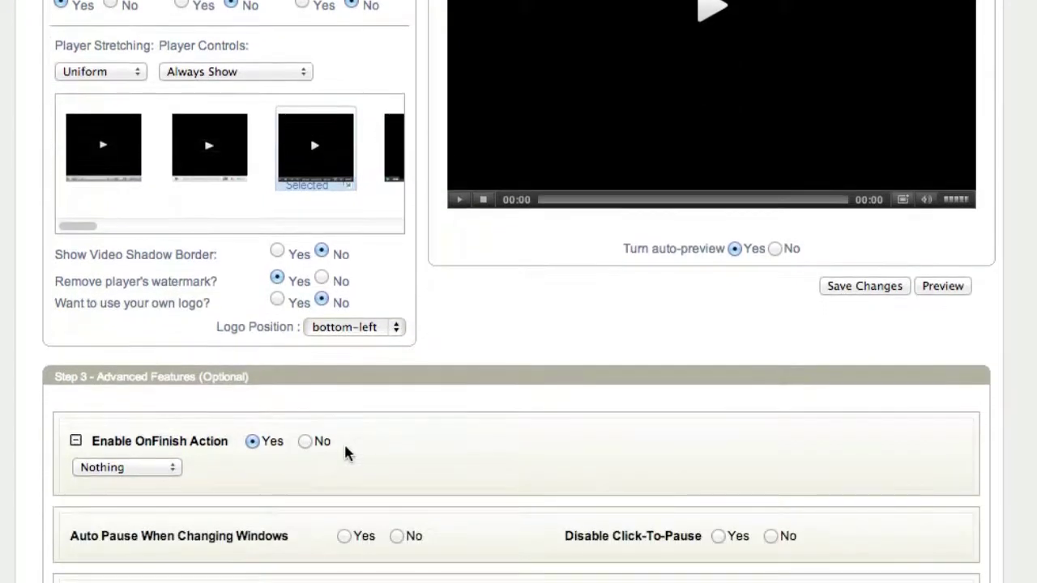
scroll(345, 452, "down", 4)
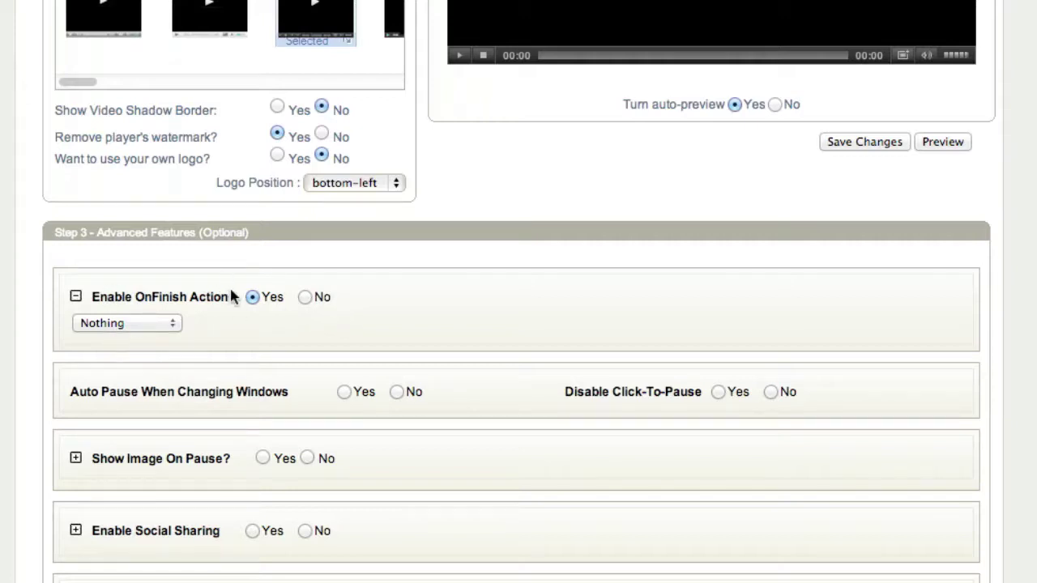
left_click(166, 324)
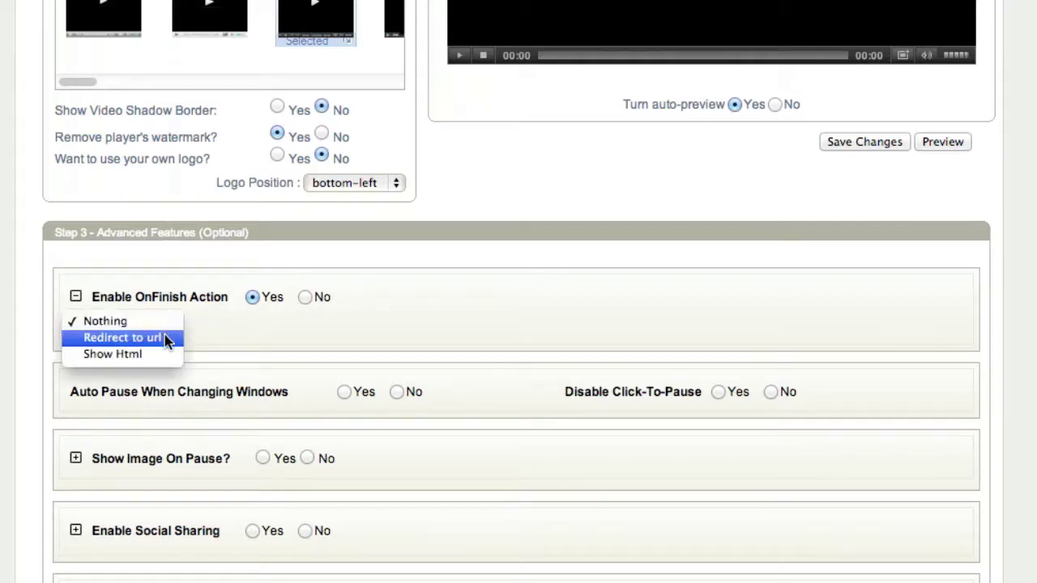
left_click(164, 339)
left_click(183, 359)
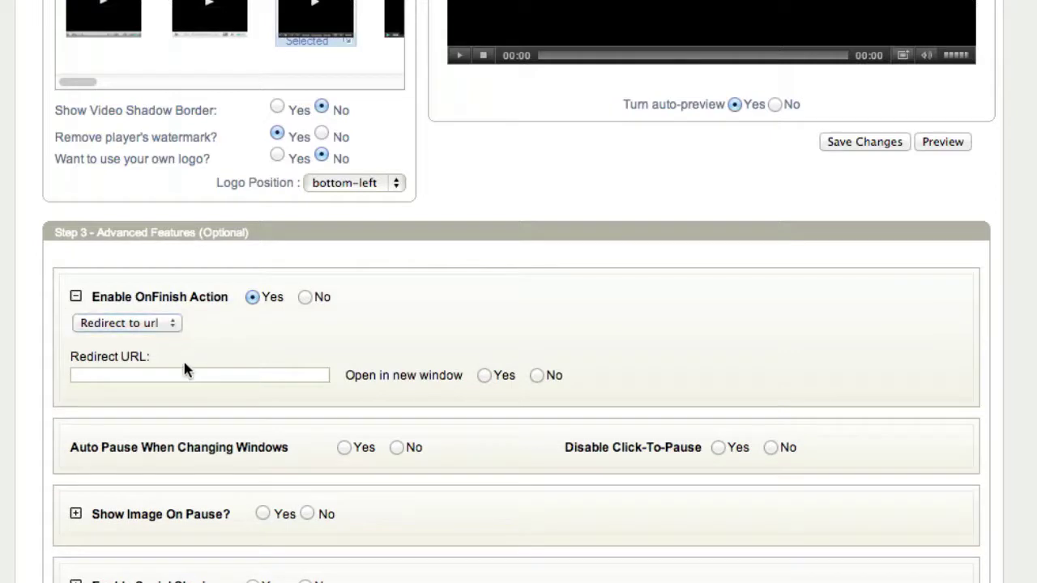
left_click(181, 372)
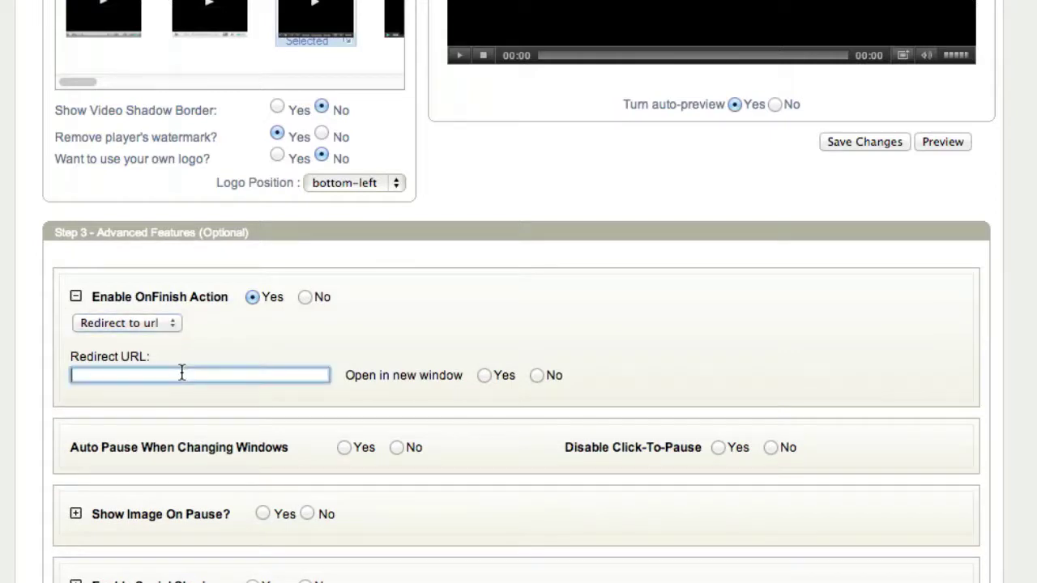
Change the OnFinish action to Show Html and put the cursor in its Html box.
left_click(172, 325)
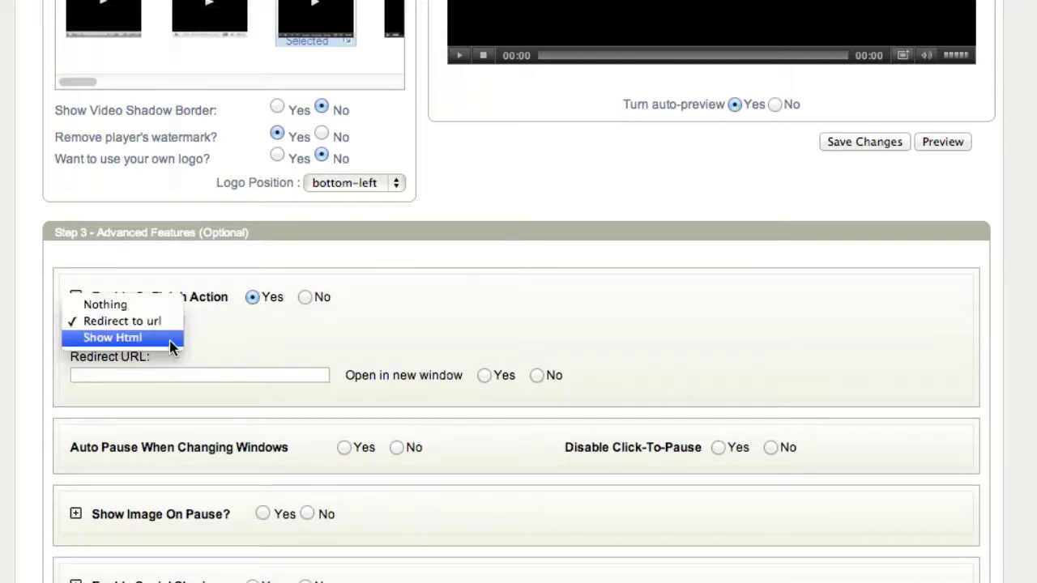
left_click(169, 339)
left_click(169, 439)
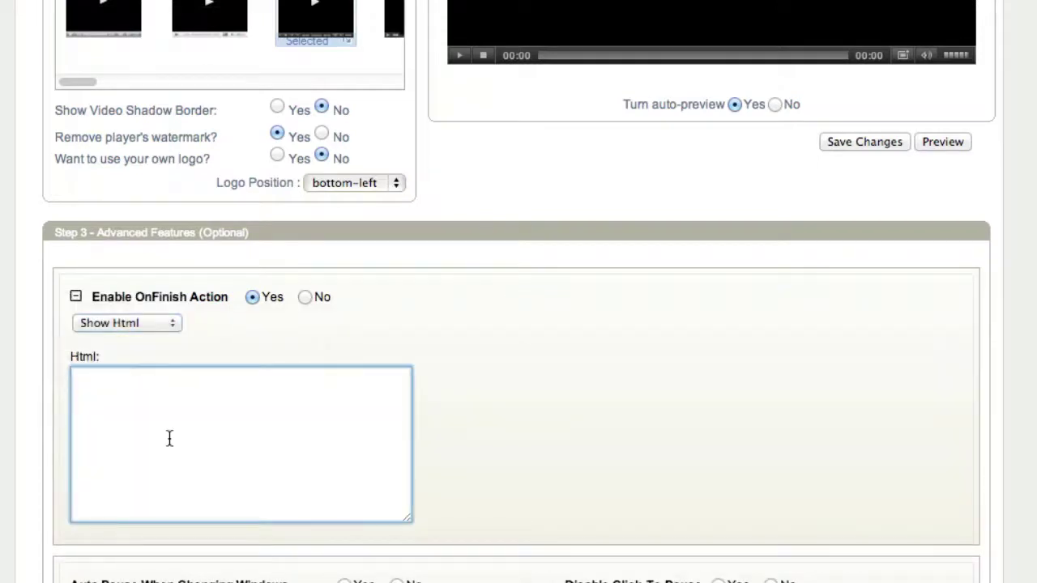
Reset the OnFinish action to Nothing and disable OnFinish actions.
left_click(171, 324)
left_click(166, 288)
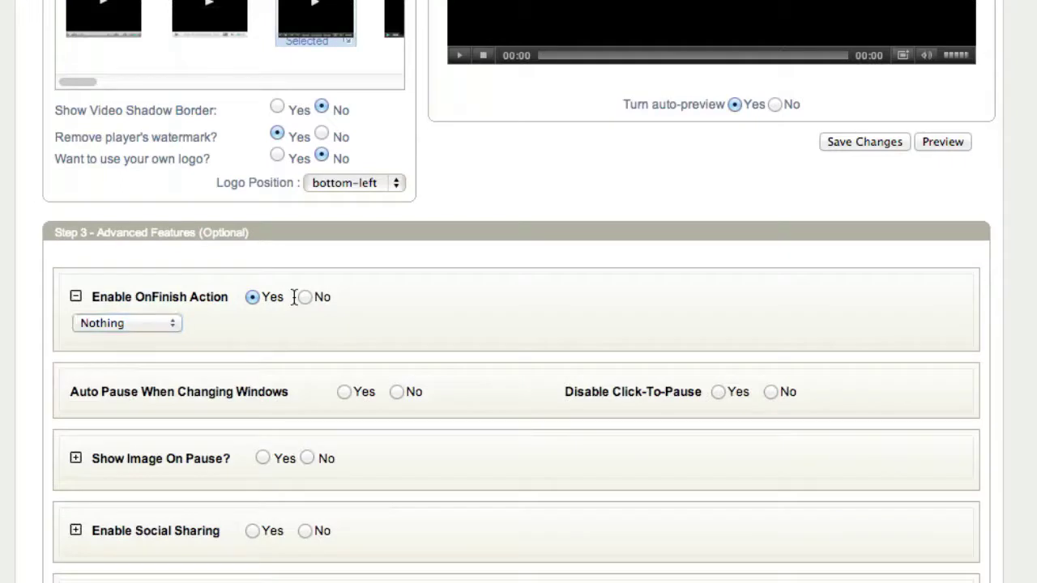
left_click(304, 297)
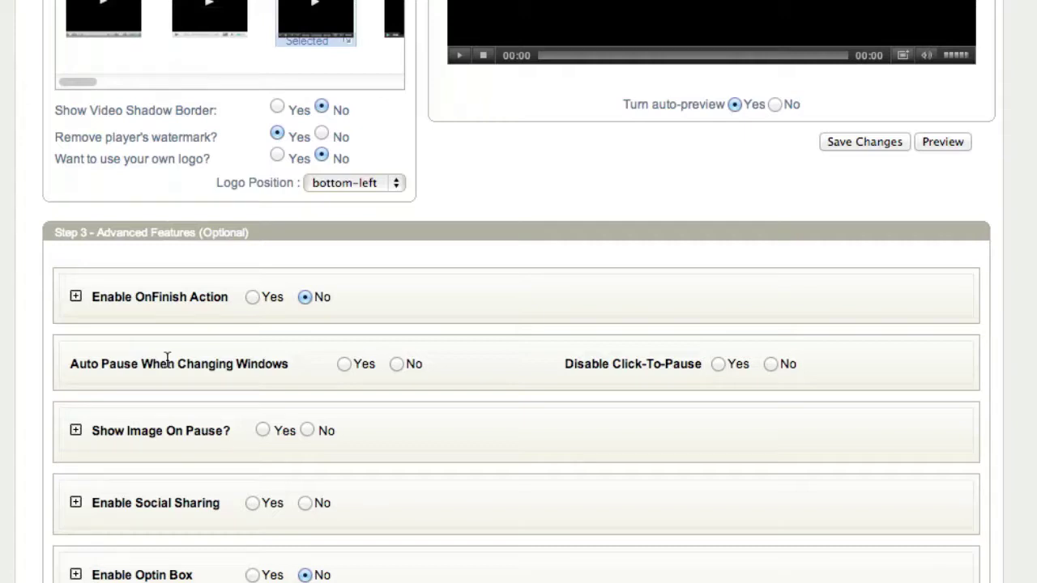
Set Auto Pause When Changing Windows to Yes and Disable Click-To-Pause to No.
left_click(343, 364)
left_click(719, 366)
left_click(770, 364)
Turn on Show Image On Pause to check its image and redirect URL fields, and set the option to No.
left_click(262, 431)
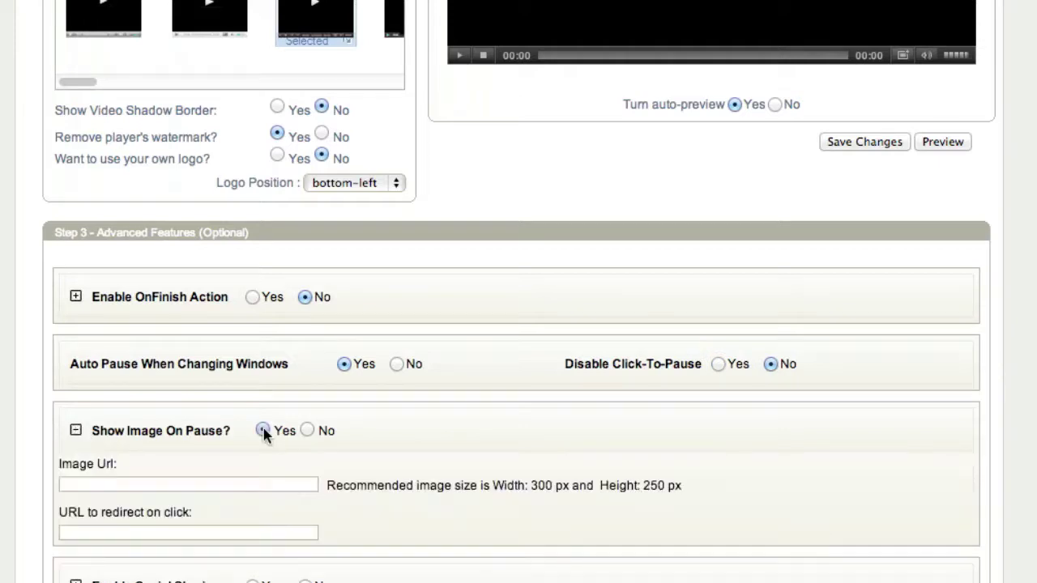
scroll(309, 433, "down", 3)
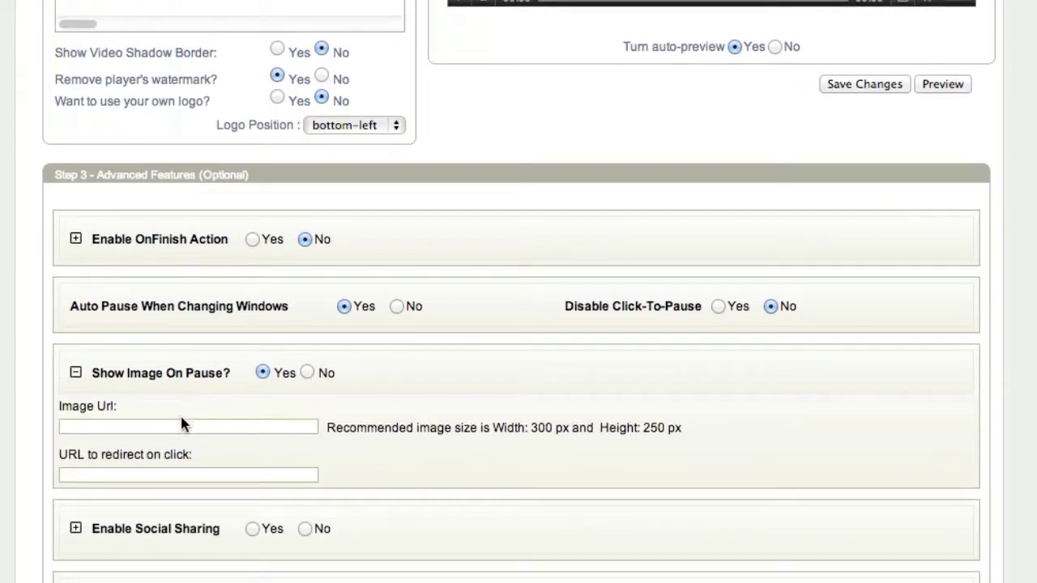
left_click(181, 425)
left_click(181, 475)
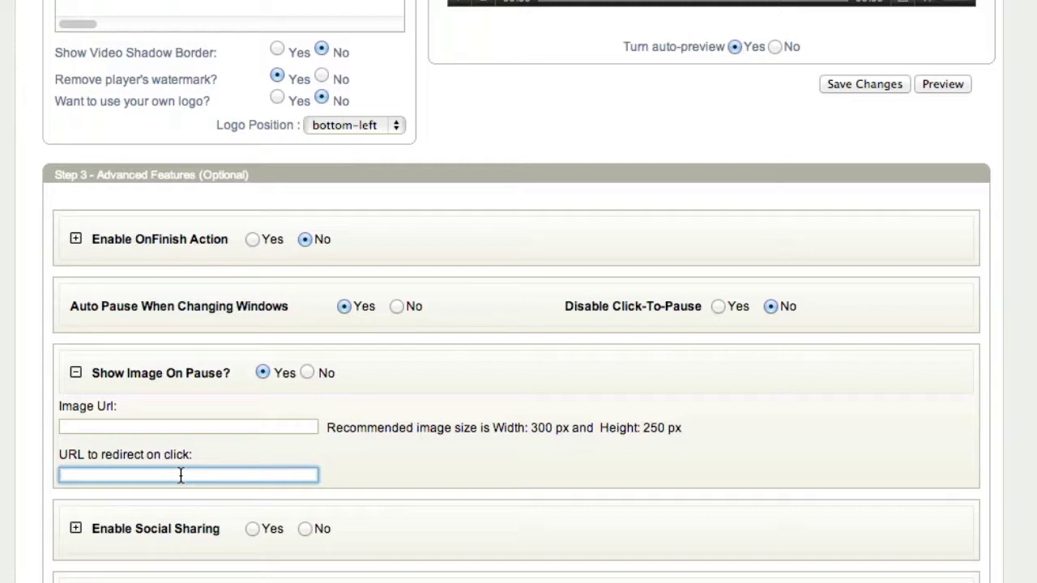
left_click(79, 373)
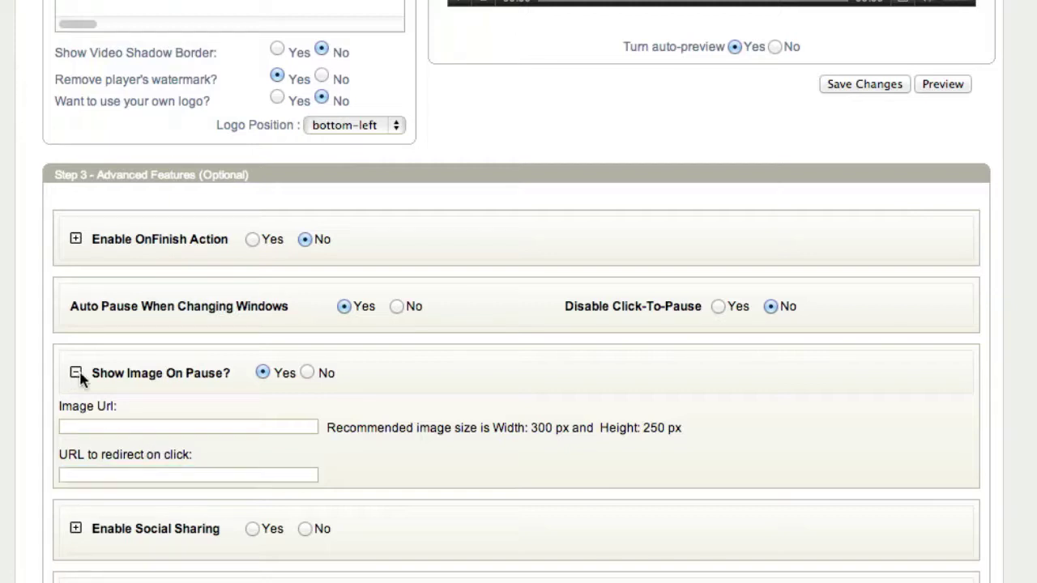
left_click(308, 373)
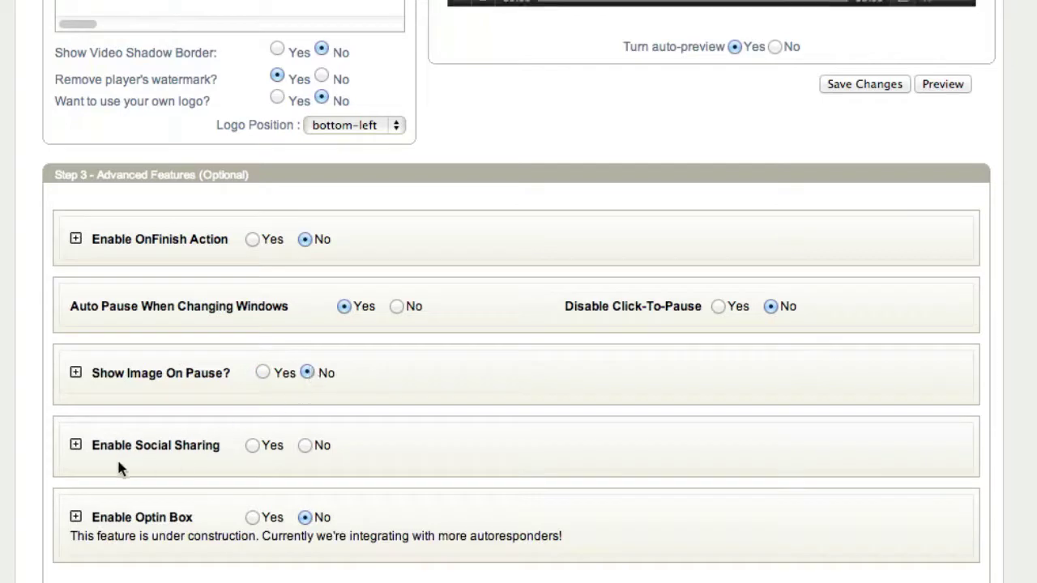
left_click(253, 446)
scroll(223, 470, "down", 1)
left_click(215, 467)
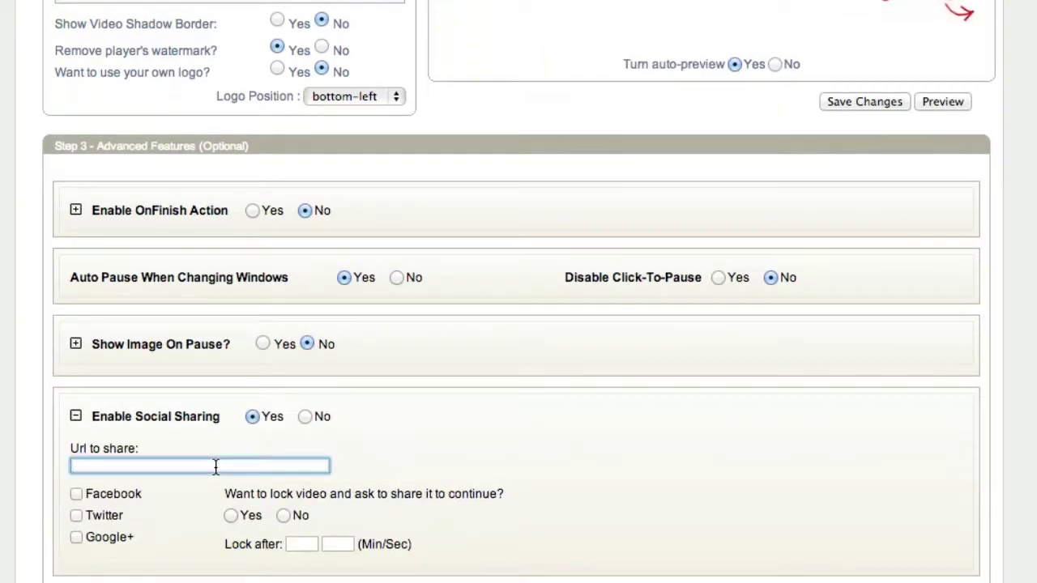
left_click(216, 485)
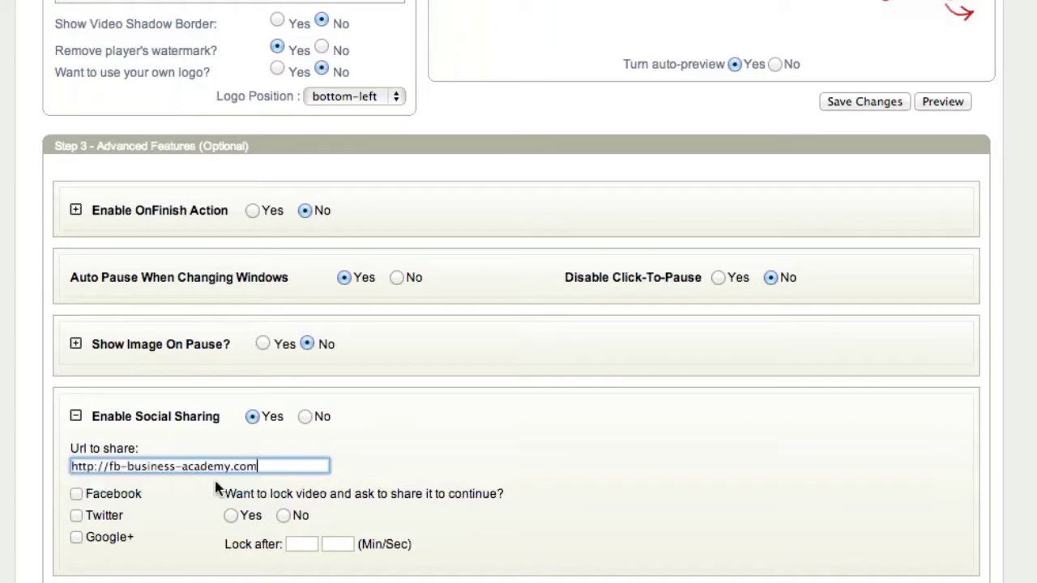
Include Facebook, Twitter and Google+ as sharing options and check the share icons under the player.
left_click(76, 494)
left_click(77, 516)
left_click(76, 537)
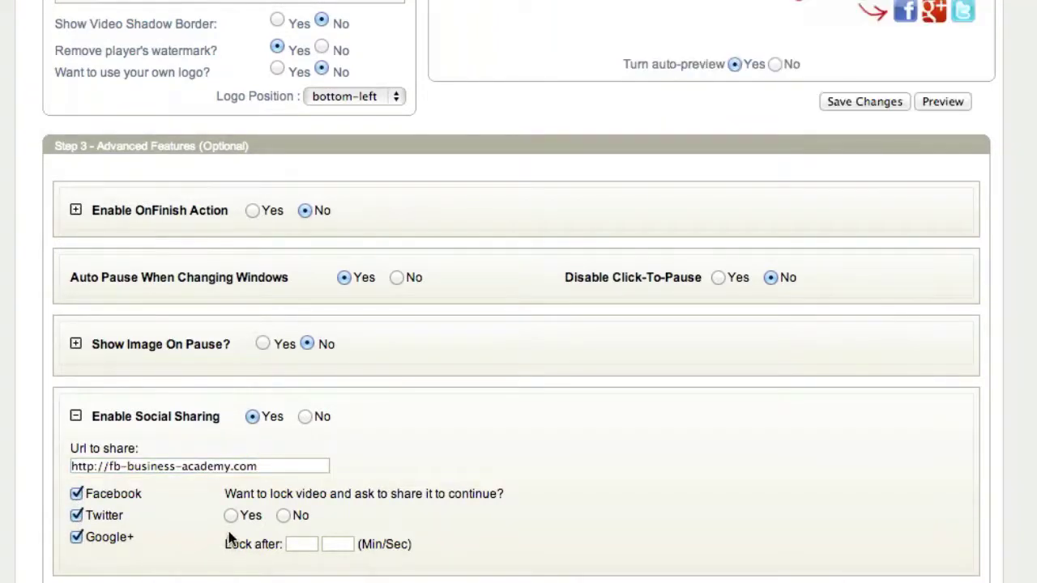
scroll(718, 510, "up", 1)
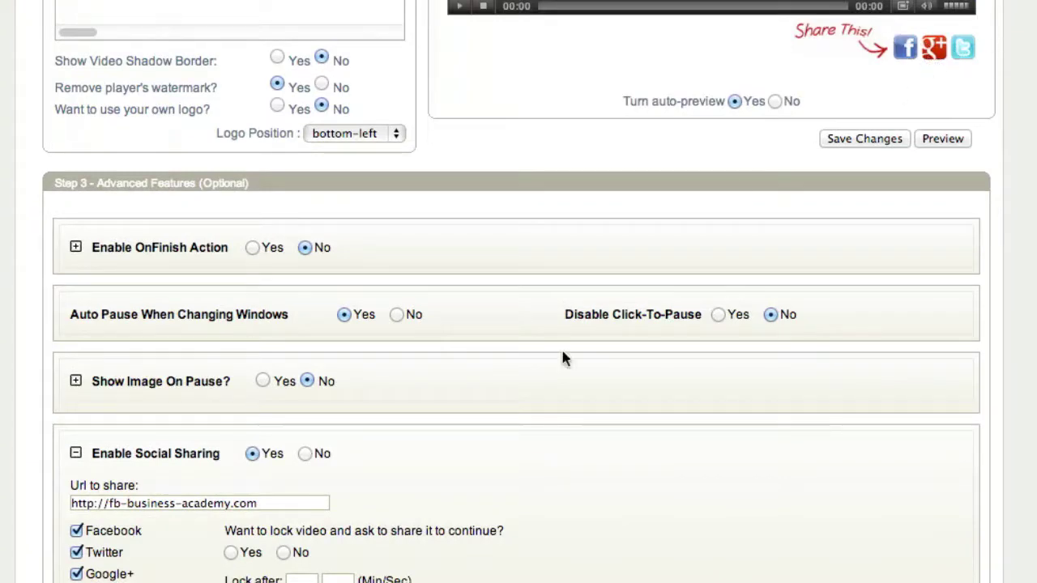
Lock the video until it is shared, with the lock starting after 0 minutes and 5 seconds.
left_click(231, 552)
left_click(306, 578)
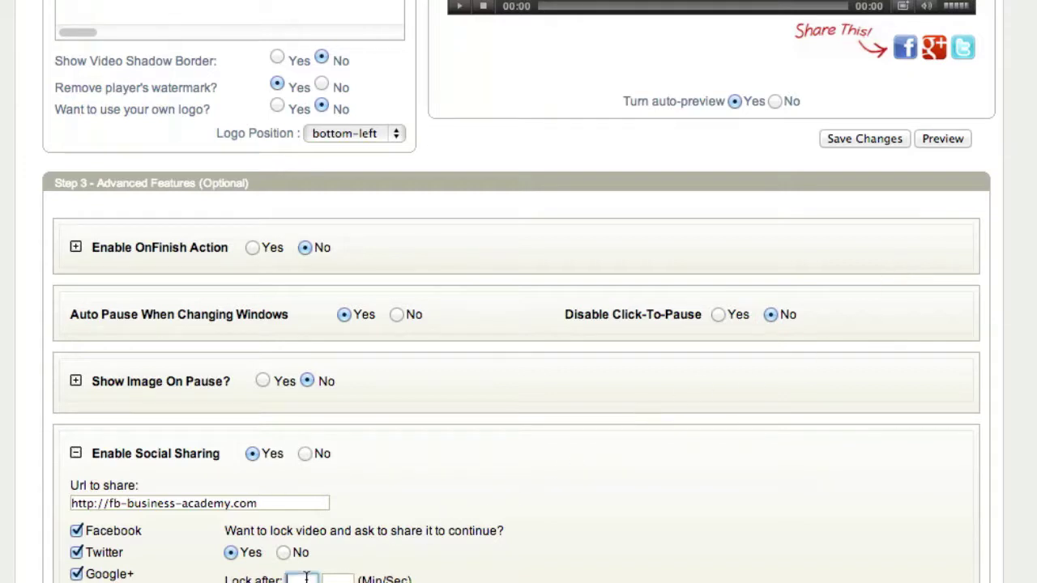
type("1")
key("BackSpace")
type("0")
left_click(334, 577)
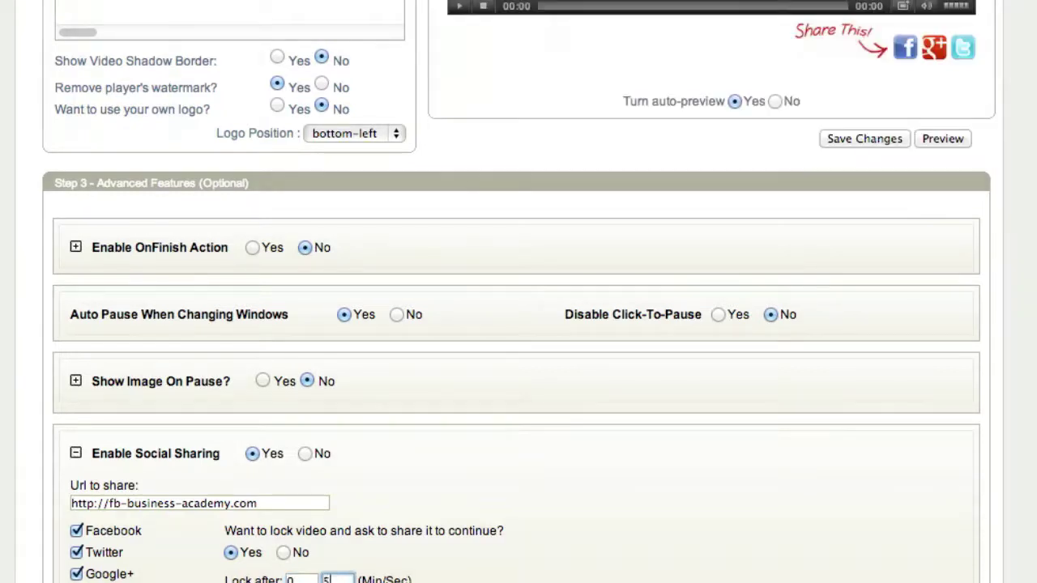
scroll(688, 577, "up", 3)
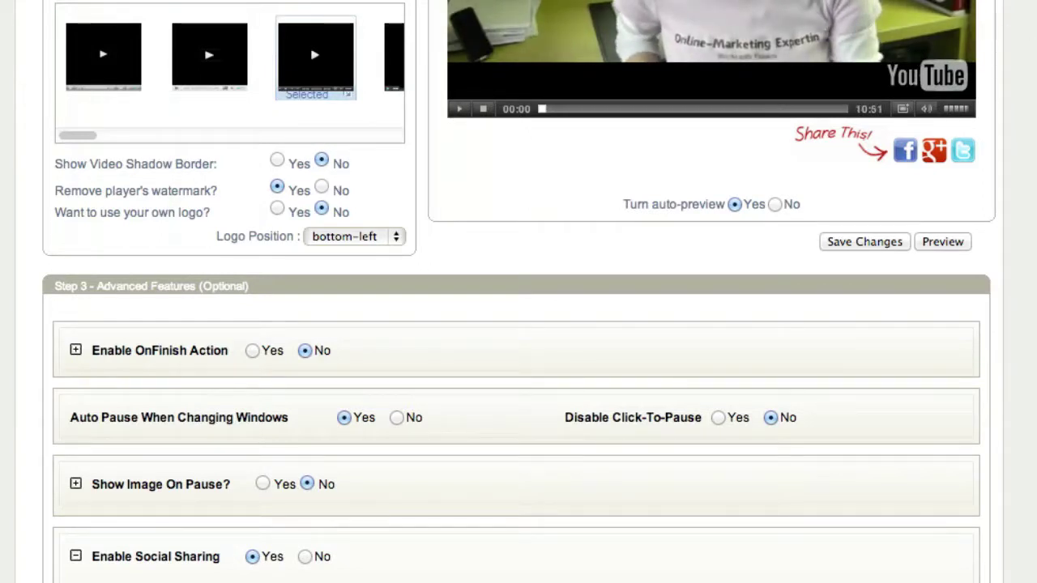
Enable the Optin Box in the advanced features.
scroll(949, 143, "down", 10)
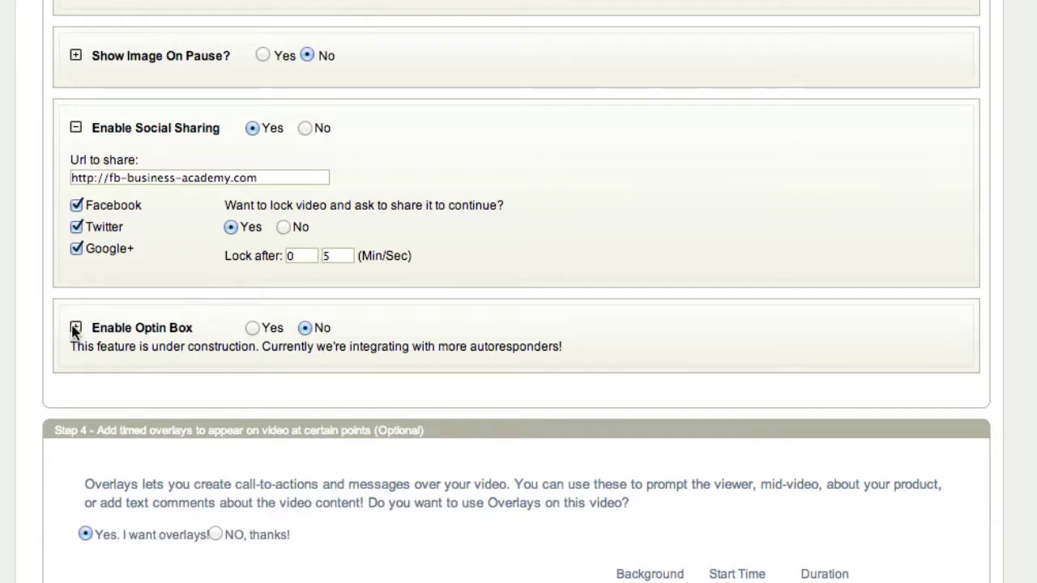
left_click(253, 328)
scroll(258, 330, "down", 2)
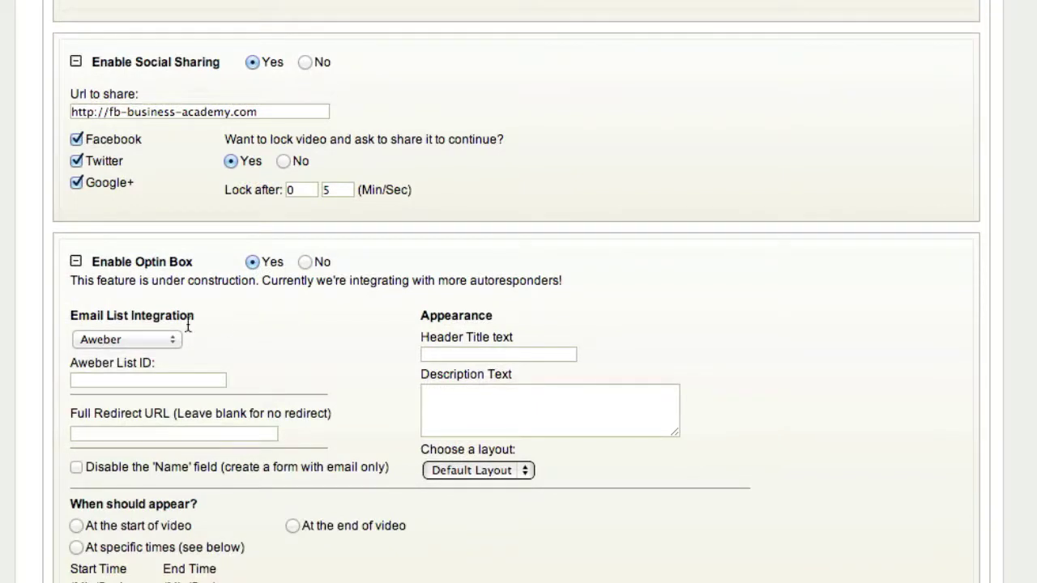
Set the optin box's email list integration to Custom HTML and place the cursor in the HTML optin code area.
left_click(173, 339)
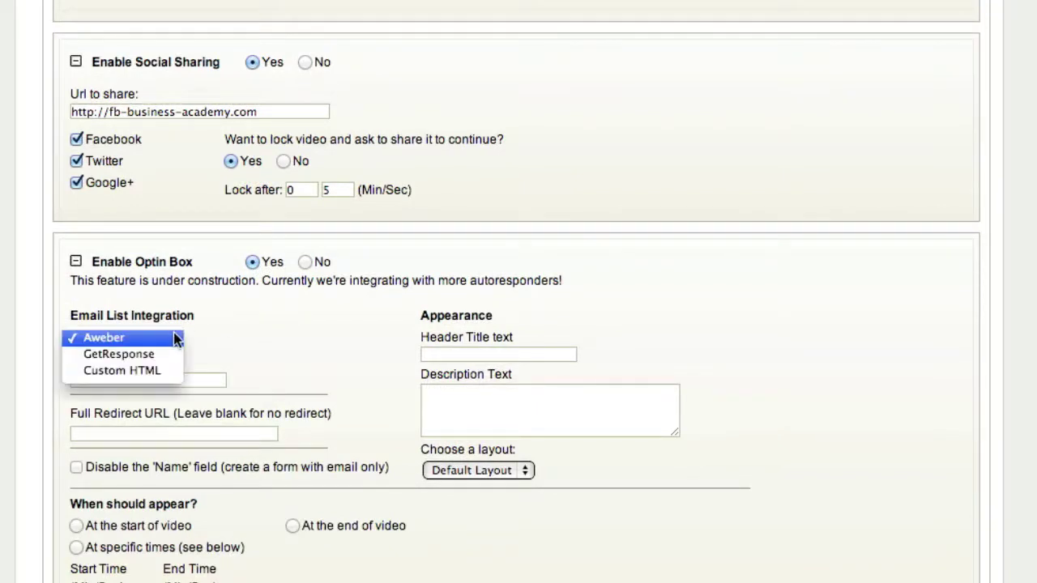
left_click(158, 374)
left_click(161, 387)
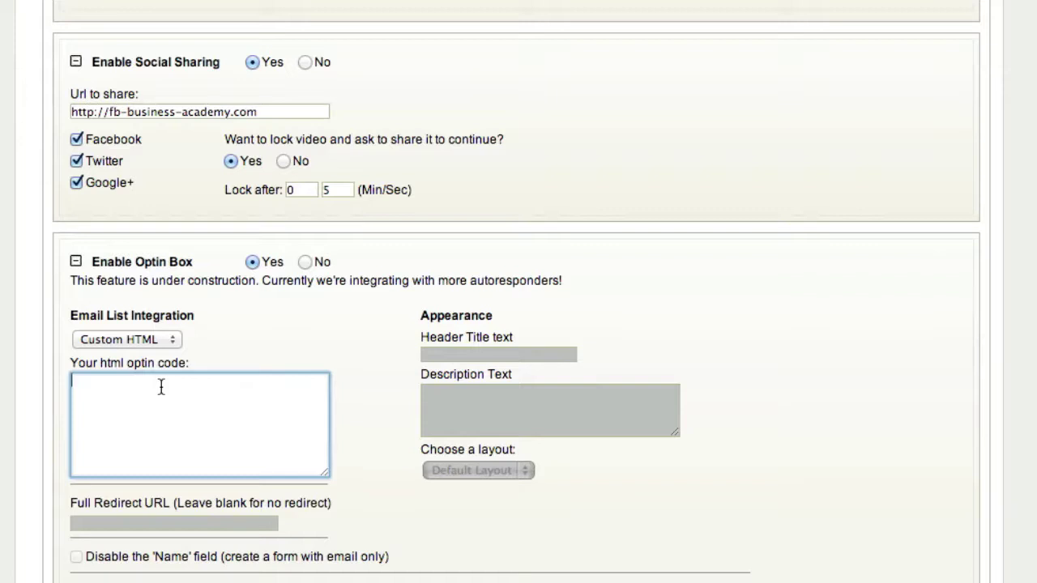
Set the optin box's email list integration to GetResponse and place the cursor in its Webform ID field.
left_click(161, 339)
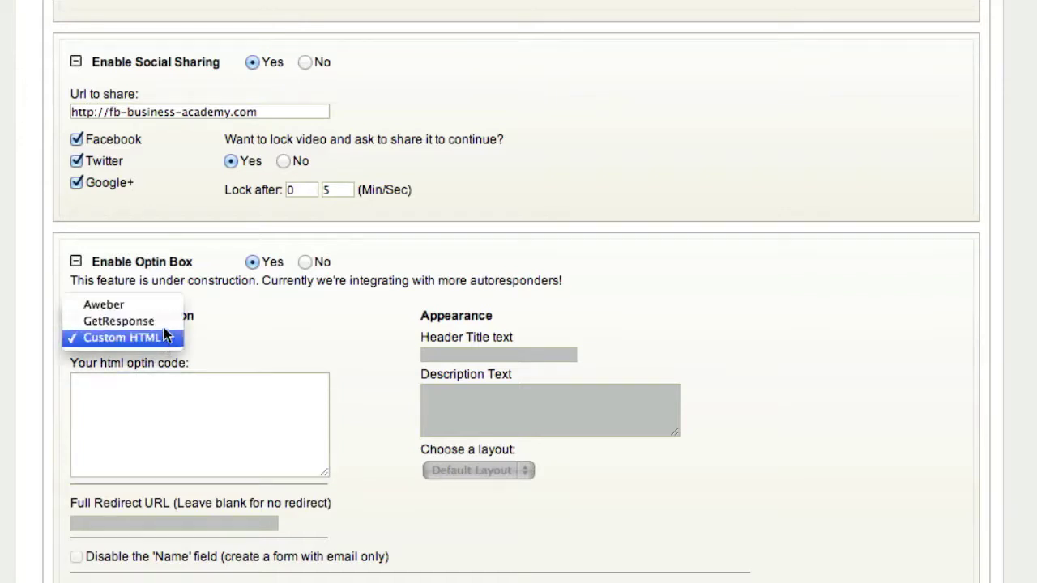
left_click(162, 321)
left_click(166, 378)
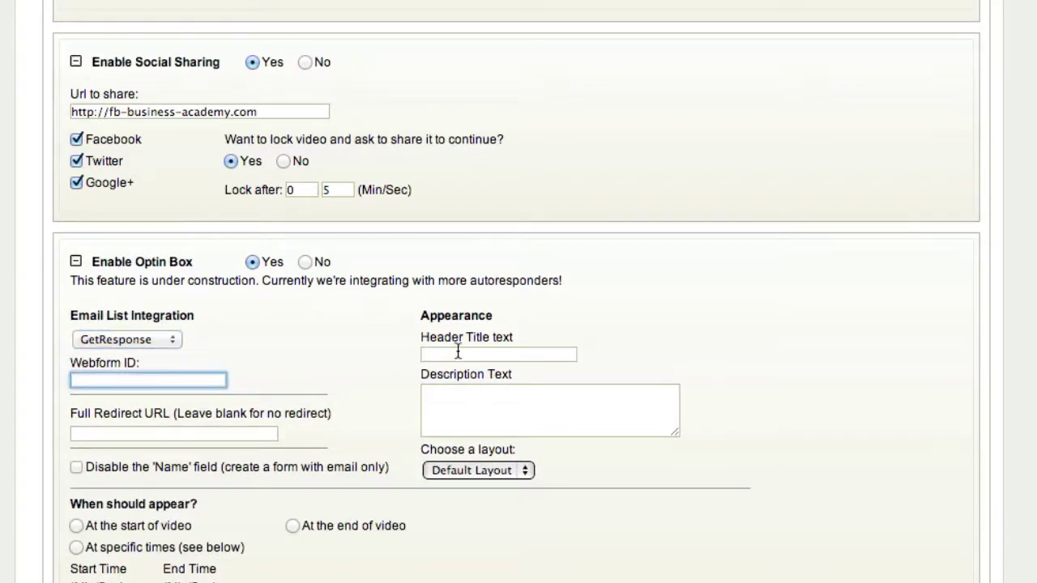
left_click(260, 433)
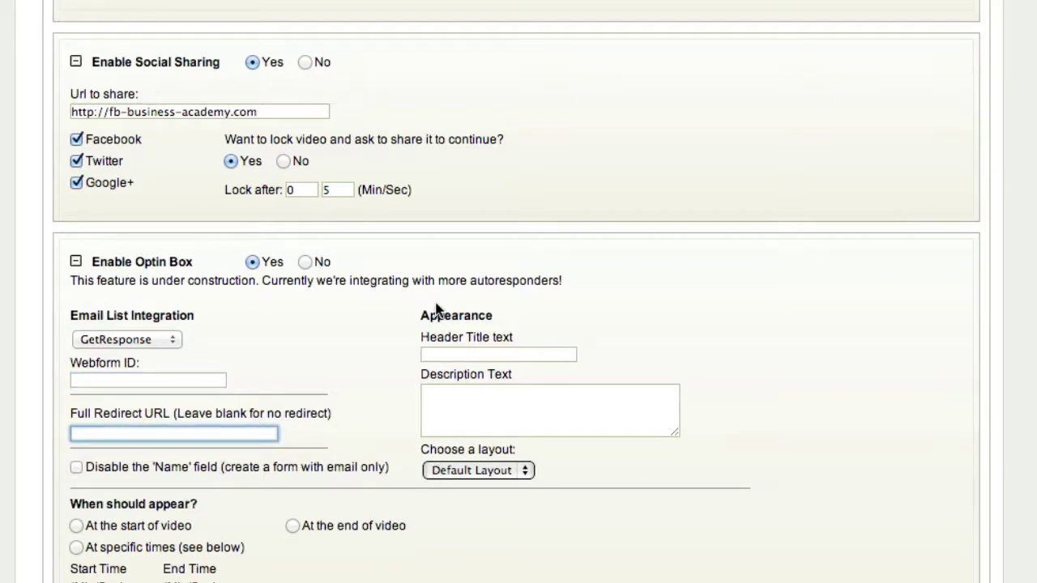
left_click(437, 354)
left_click(452, 397)
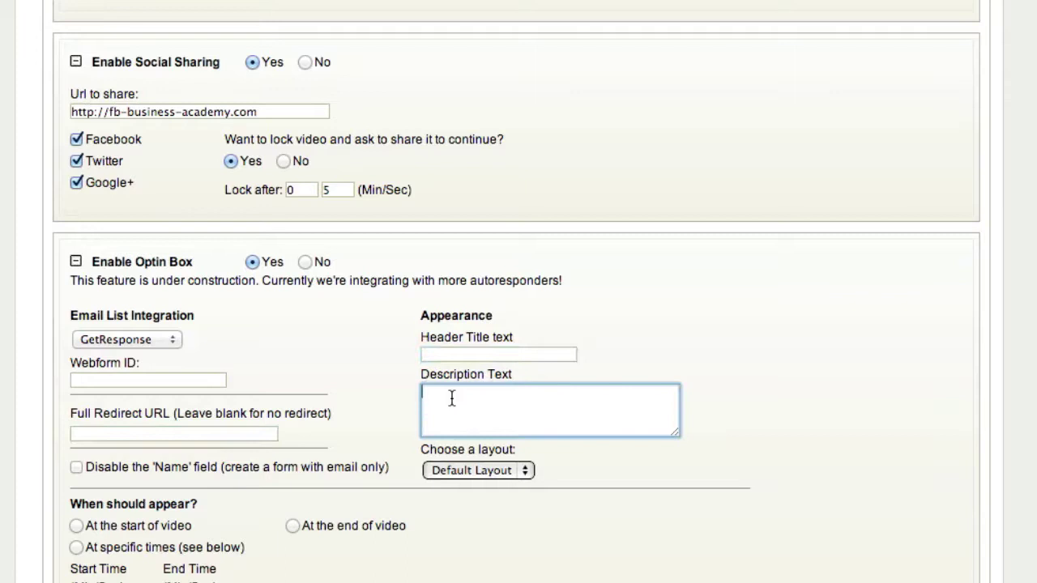
left_click(453, 352)
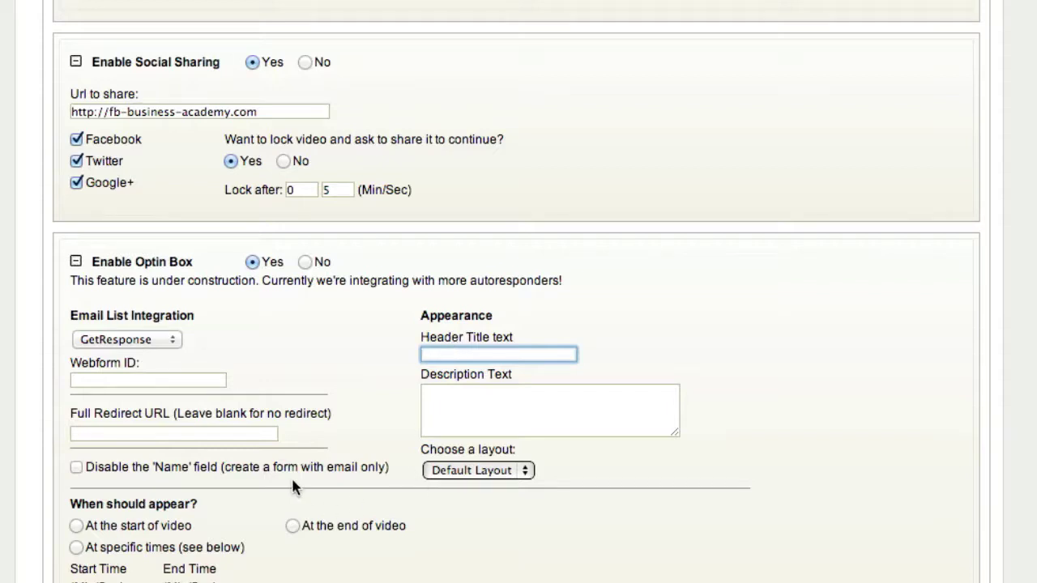
Disable the 'Name' field so the optin form asks for email only, and keep the Default Layout.
left_click(146, 470)
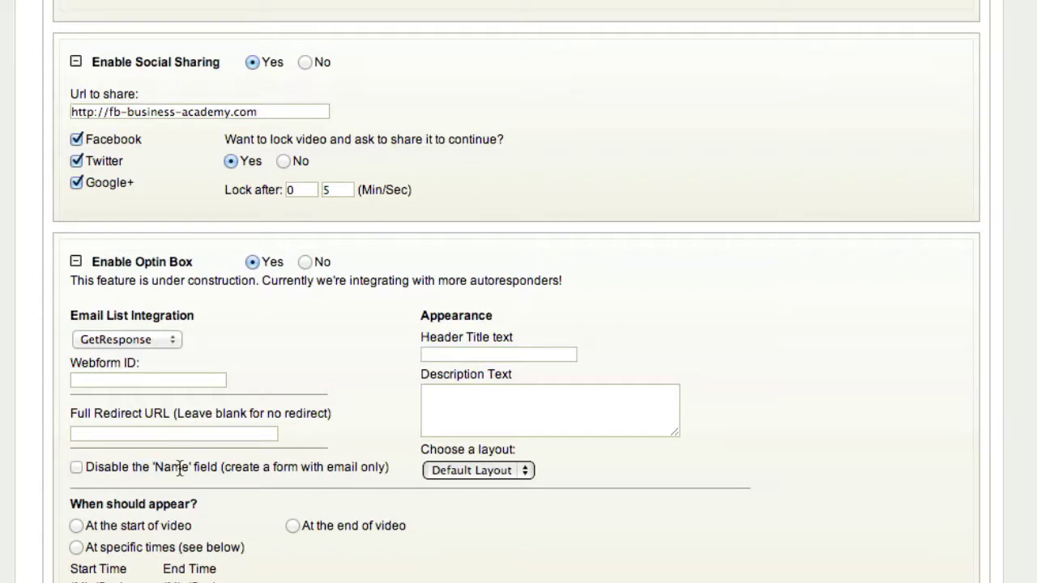
left_click(76, 467)
left_click(475, 470)
left_click(489, 470)
scroll(572, 465, "down", 2)
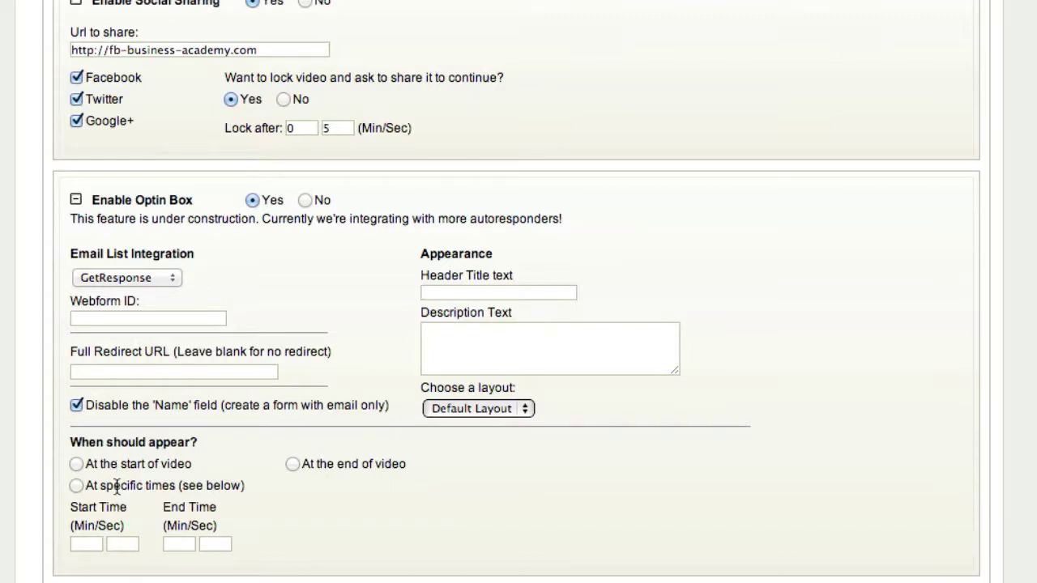
left_click(86, 543)
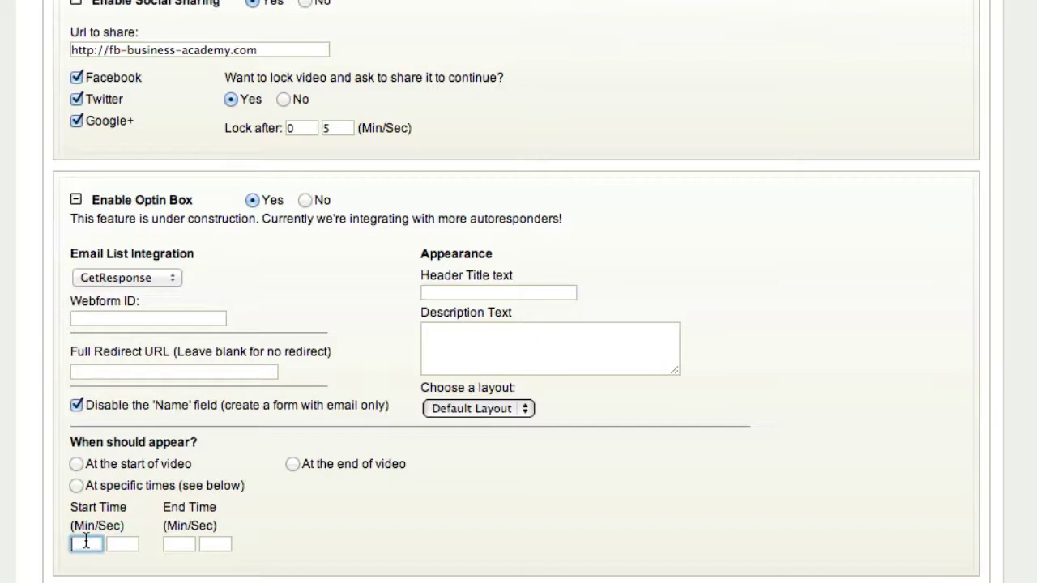
Keep the first timed overlay at Top Center with the Small (200px) box size, and add another overlay.
scroll(86, 545, "down", 4)
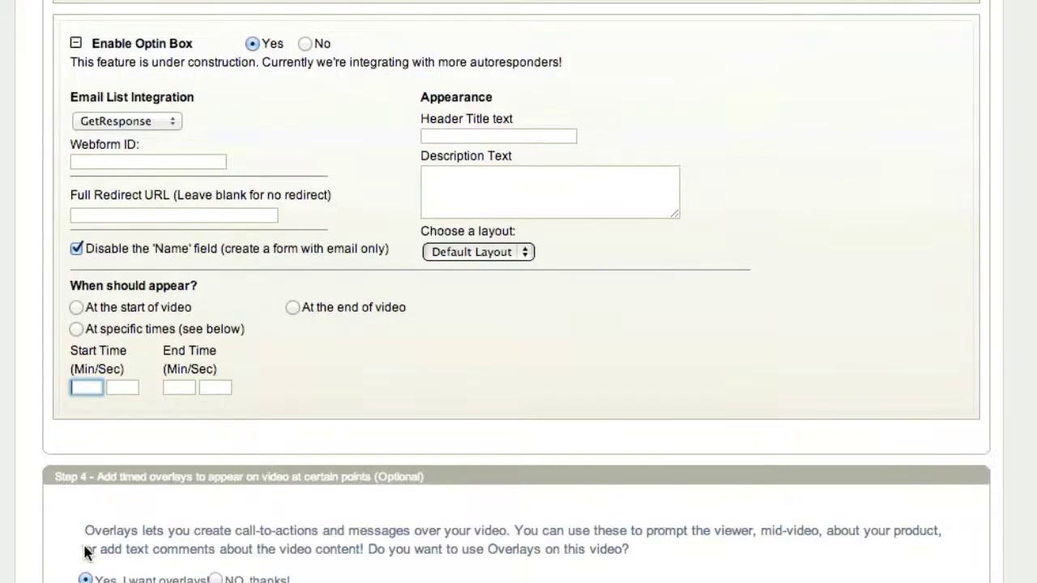
scroll(88, 559, "down", 4)
scroll(948, 535, "down", 4)
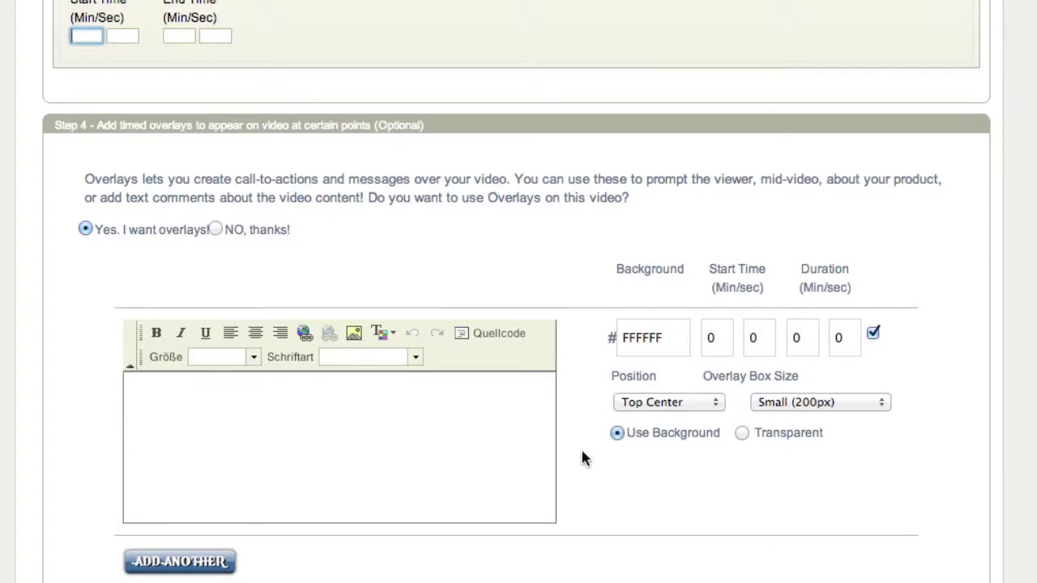
left_click(209, 448)
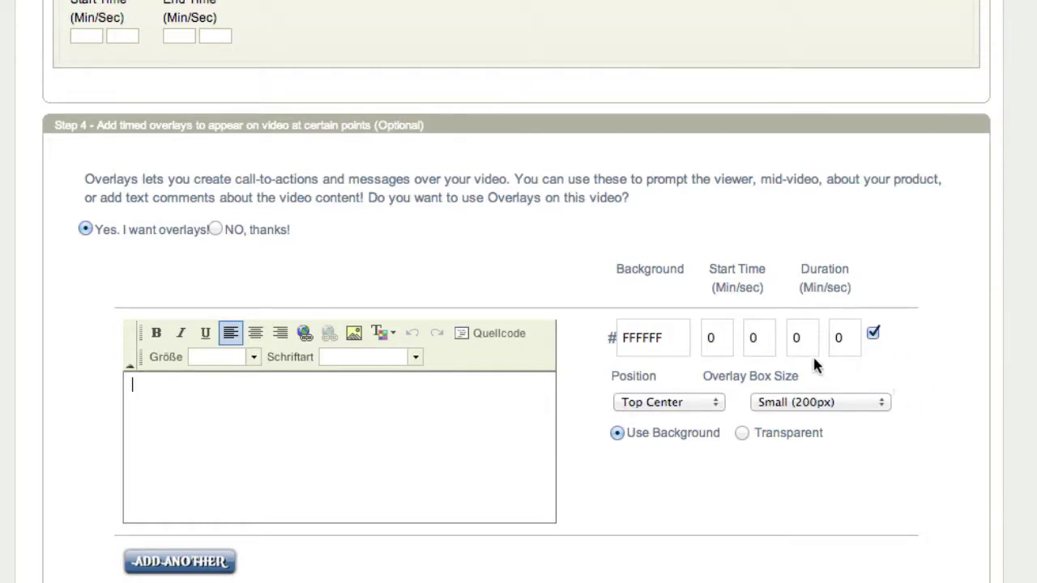
left_click(628, 405)
left_click(628, 403)
left_click(825, 402)
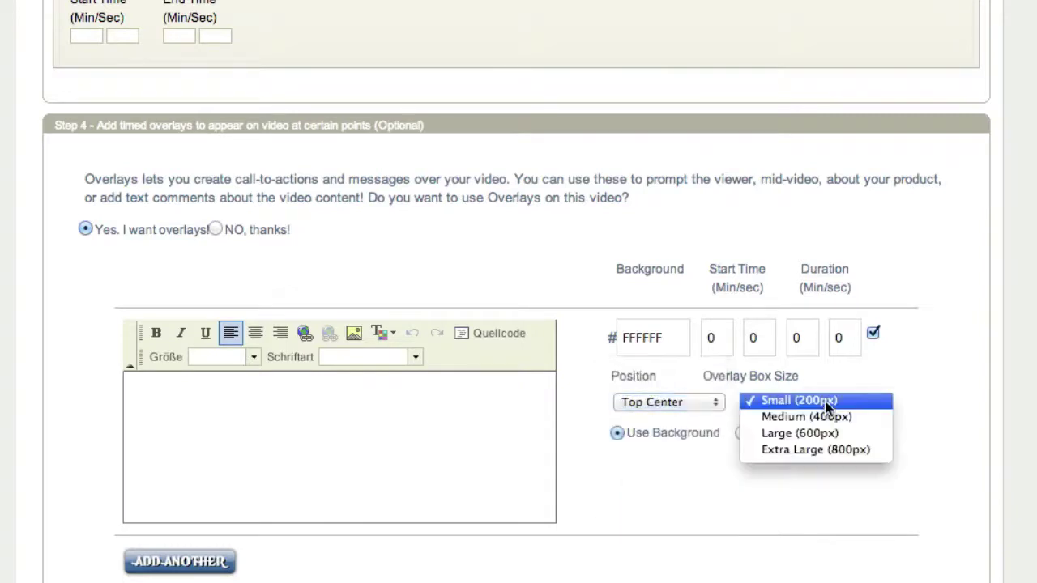
left_click(834, 400)
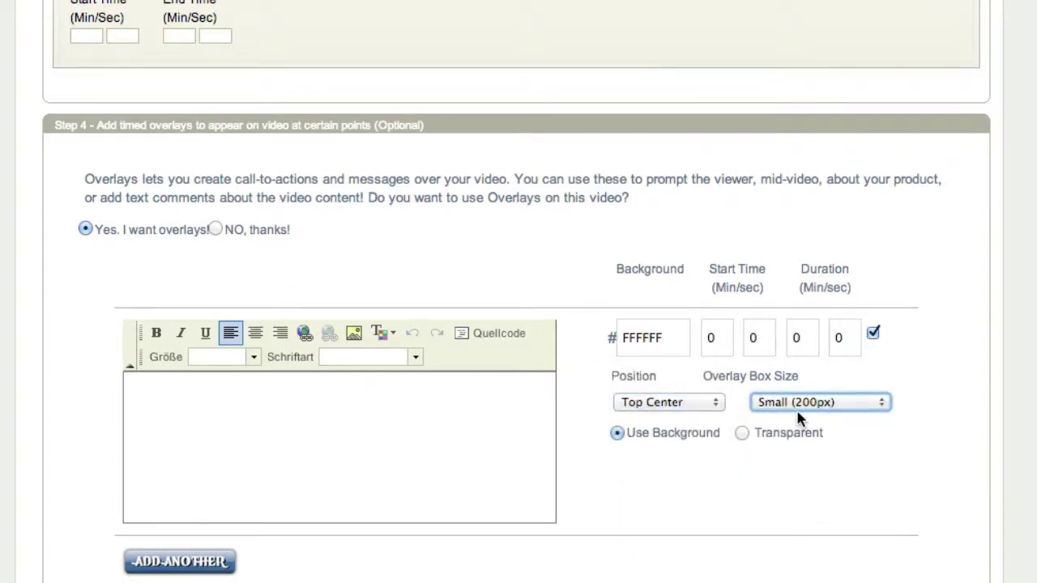
left_click(212, 565)
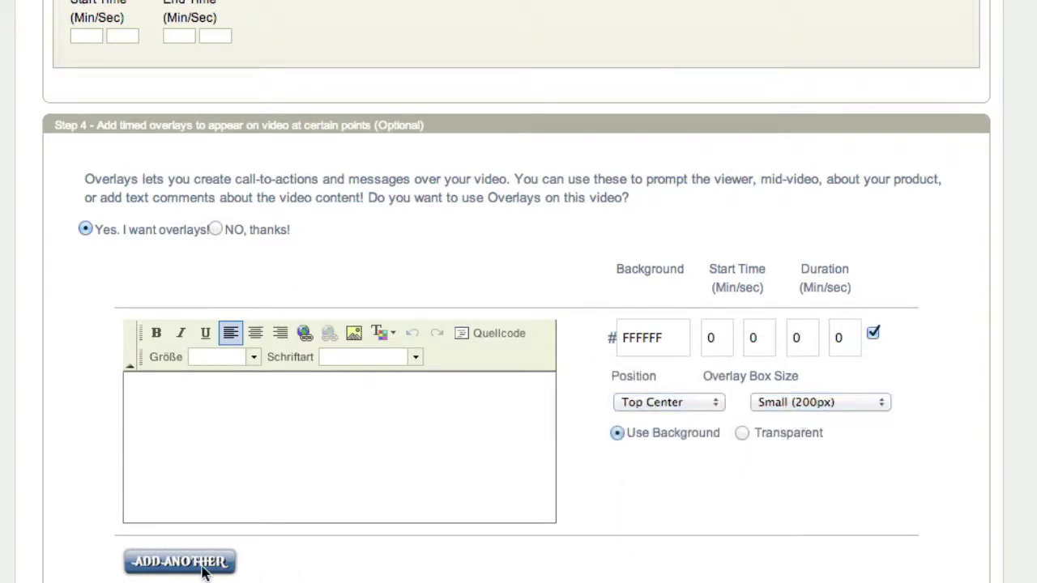
scroll(324, 551, "down", 5)
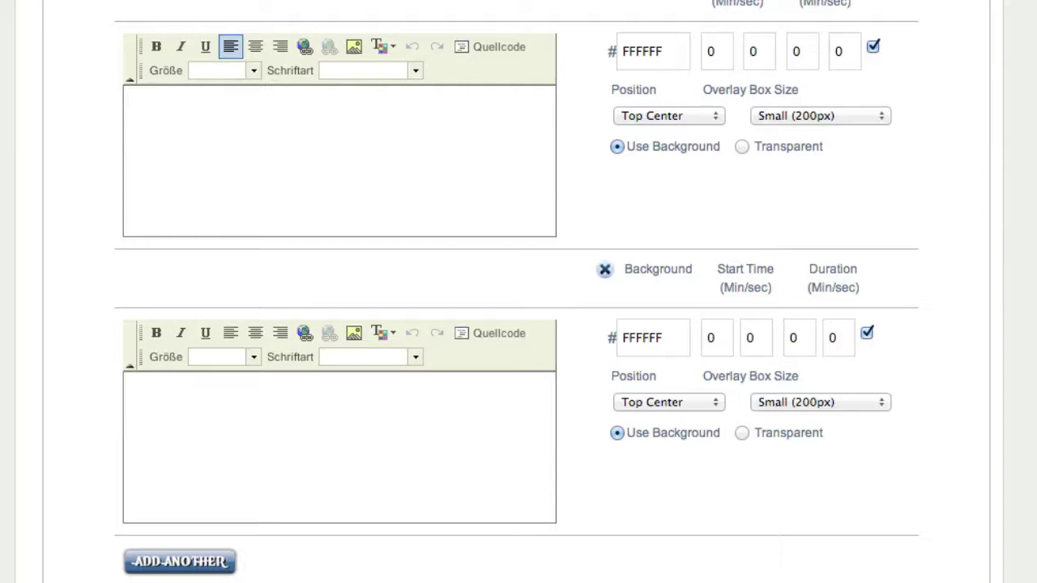
Save the changes made to the video player.
scroll(519, 324, "up", 15)
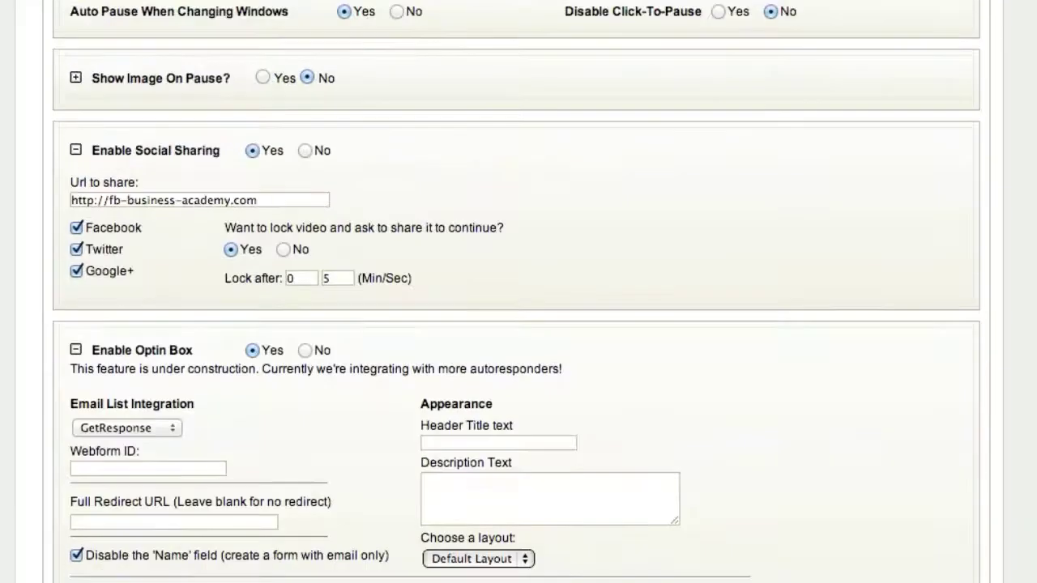
scroll(519, 324, "down", 5)
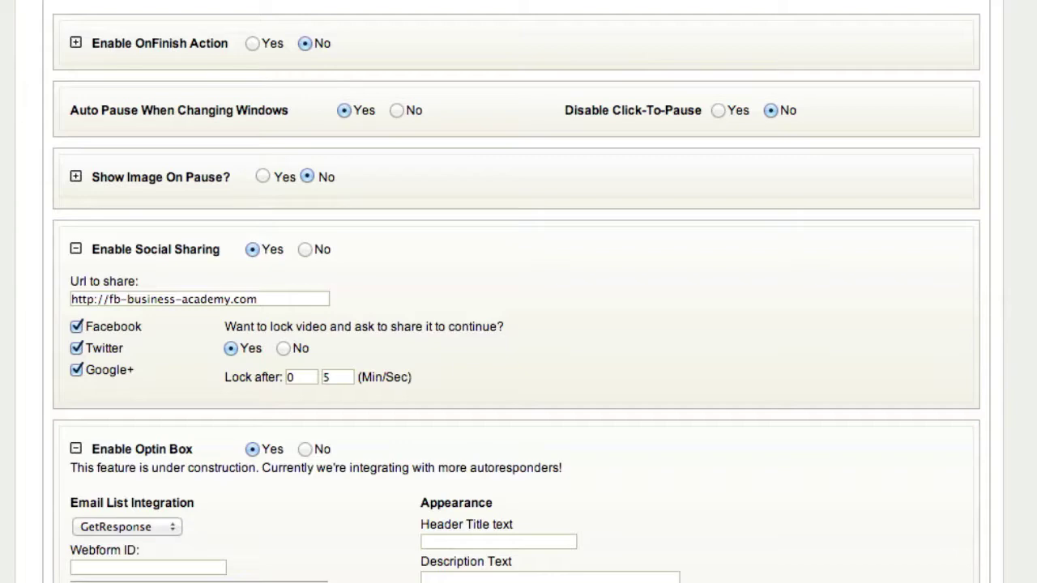
scroll(519, 292, "up", 6)
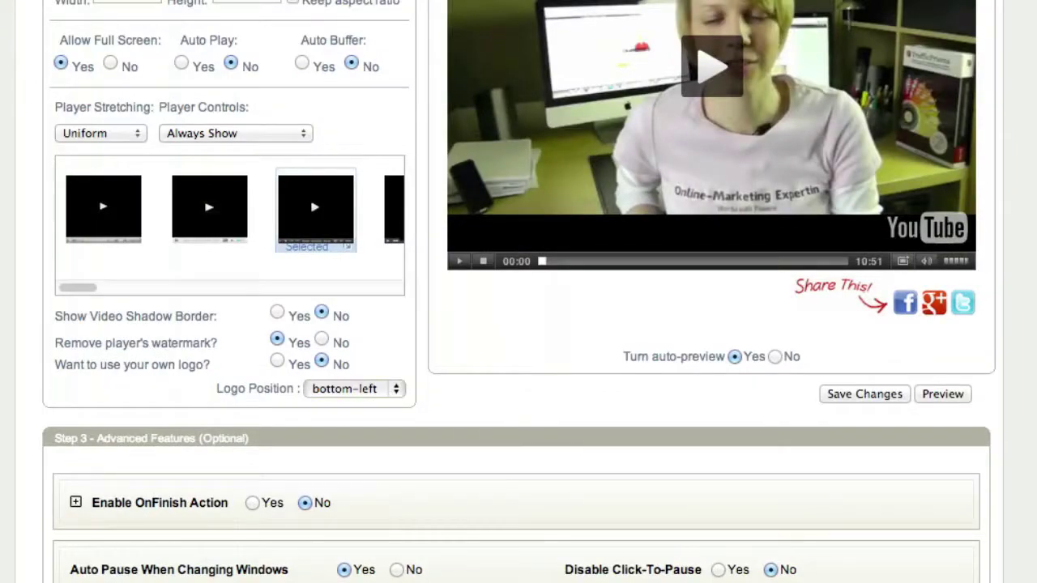
scroll(324, 532, "down", 20)
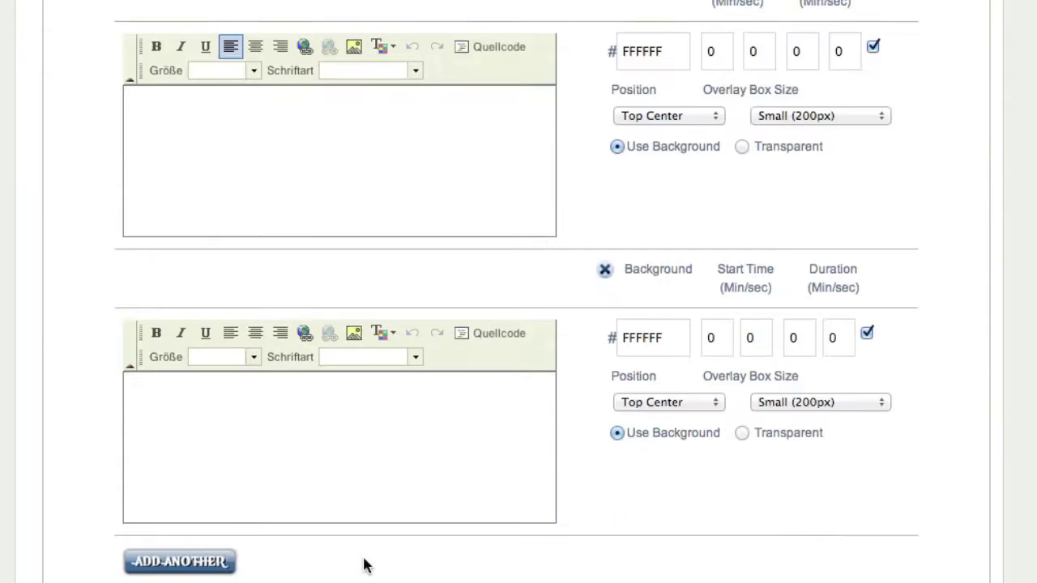
scroll(405, 519, "up", 15)
left_click(895, 395)
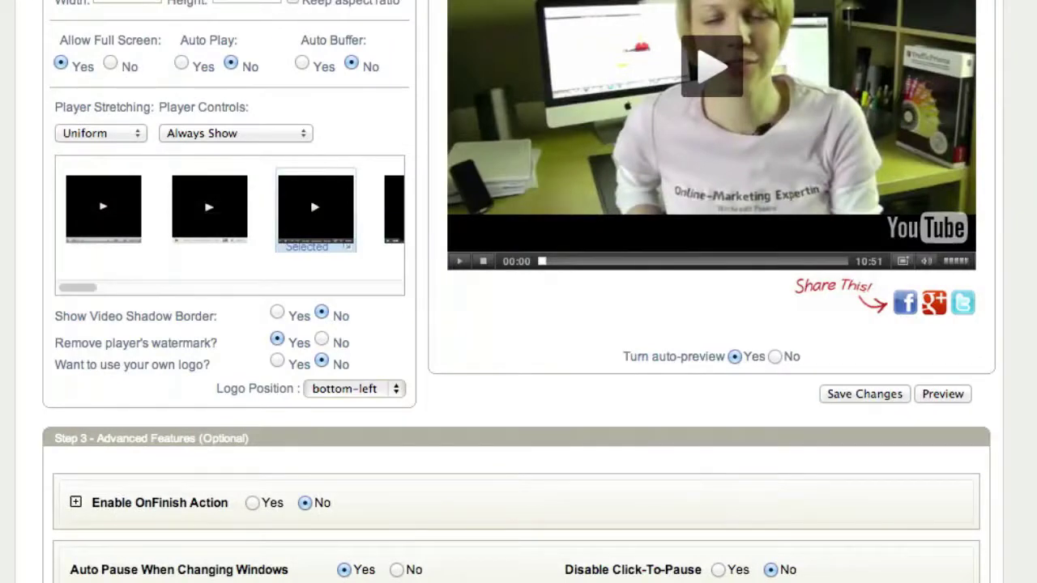
Set the player's title to Demo and log in again with the prefilled credentials.
scroll(689, 32, "up", 5)
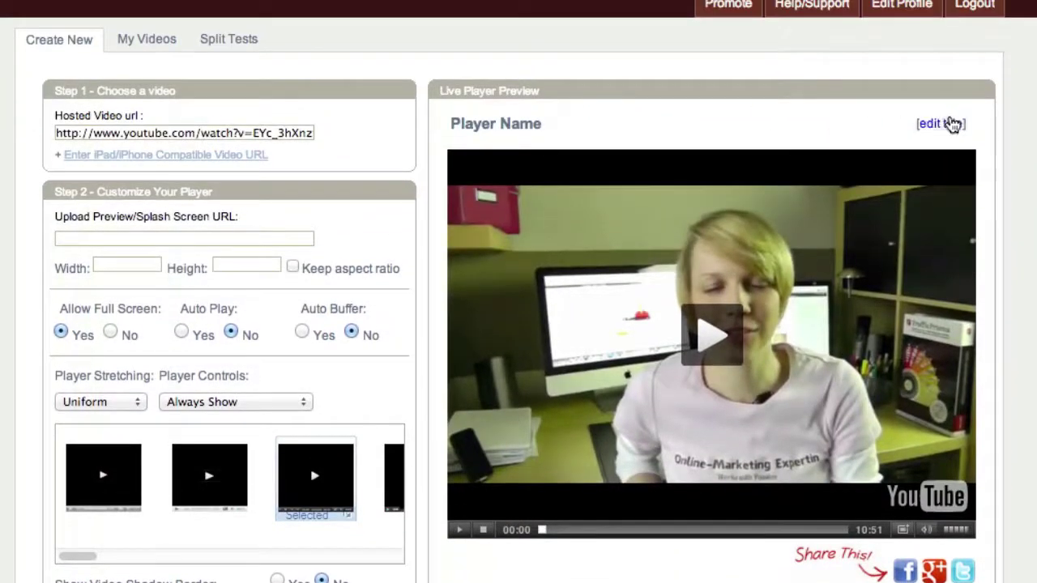
left_click(952, 123)
triple_click(525, 122)
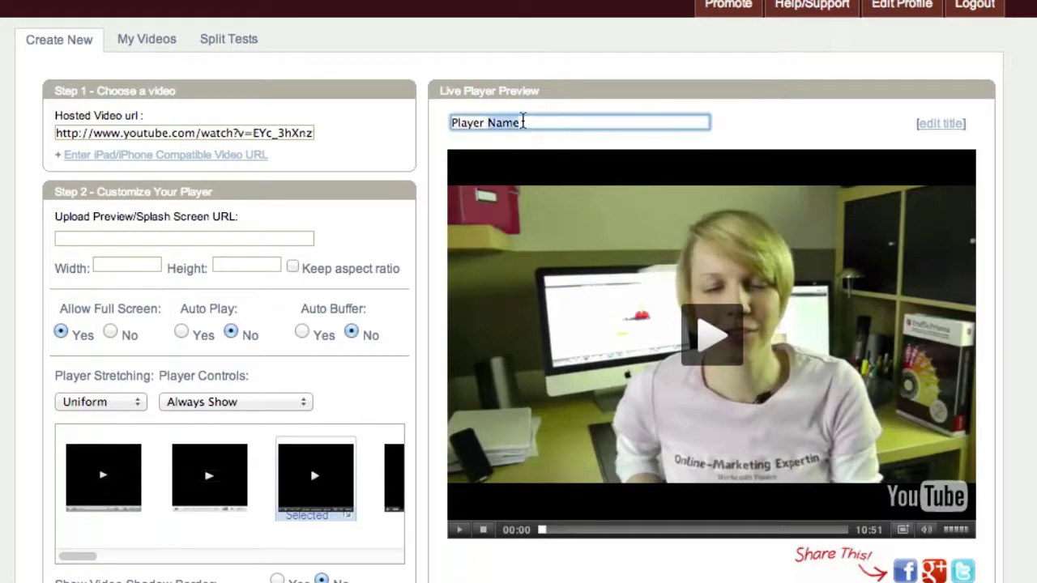
key("BackSpace")
type("Demno")
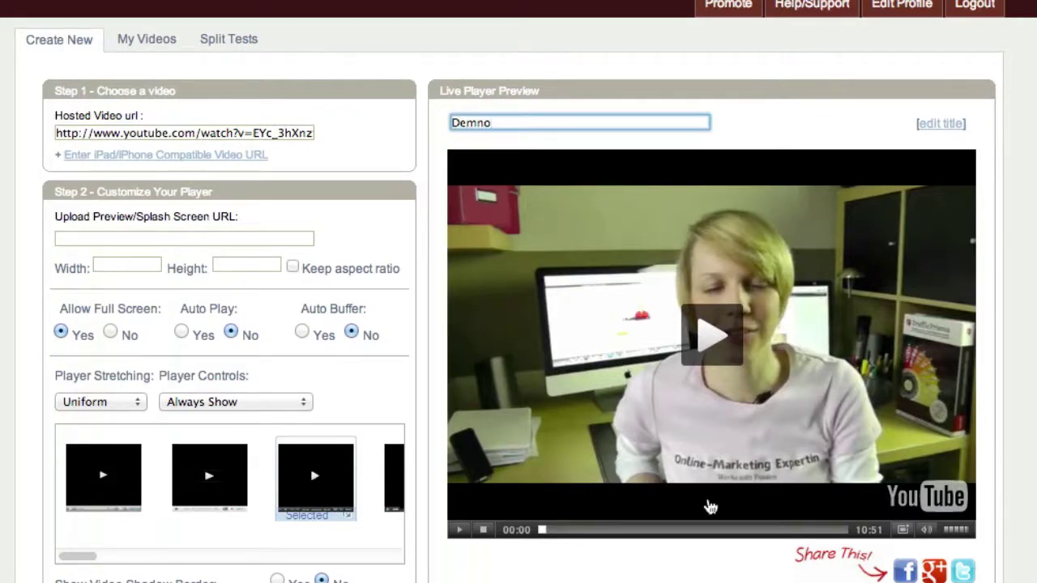
key("BackSpace")
key("BackSpace")
type("o")
key("Return")
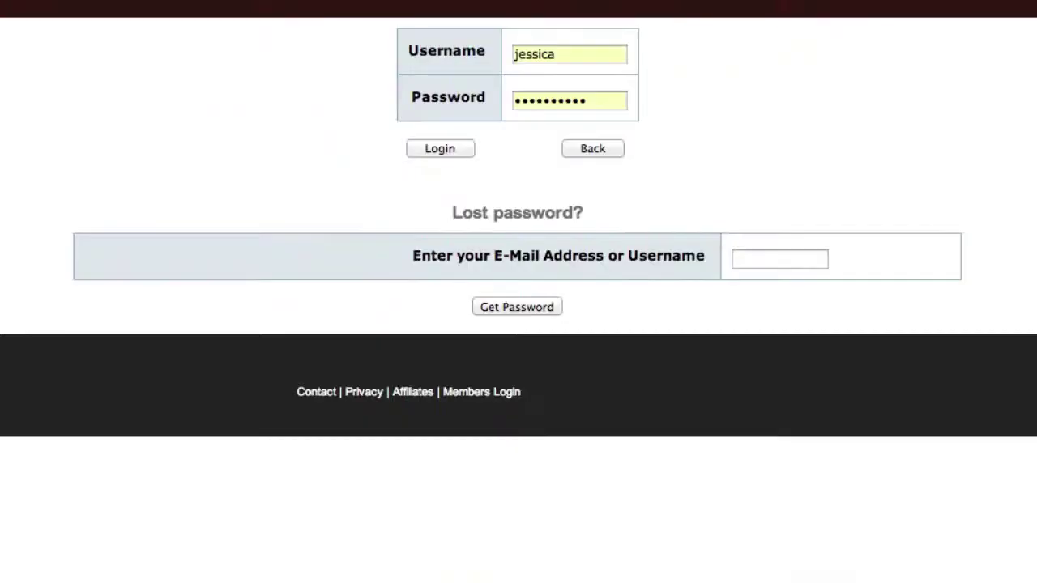
left_click(441, 156)
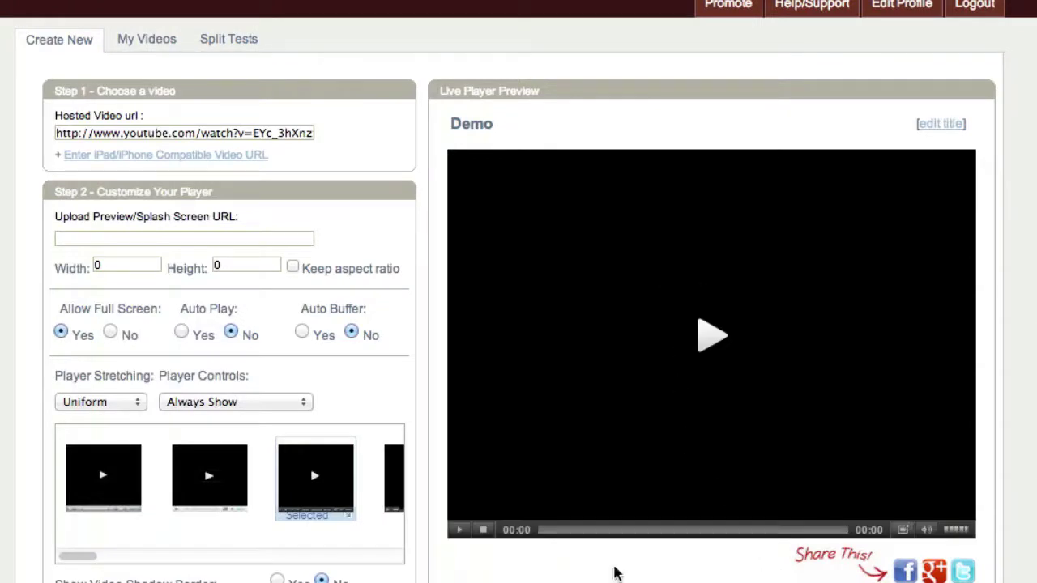
View the embed code of the FBBA video in the My Videos dashboard and close it again.
left_click(172, 41)
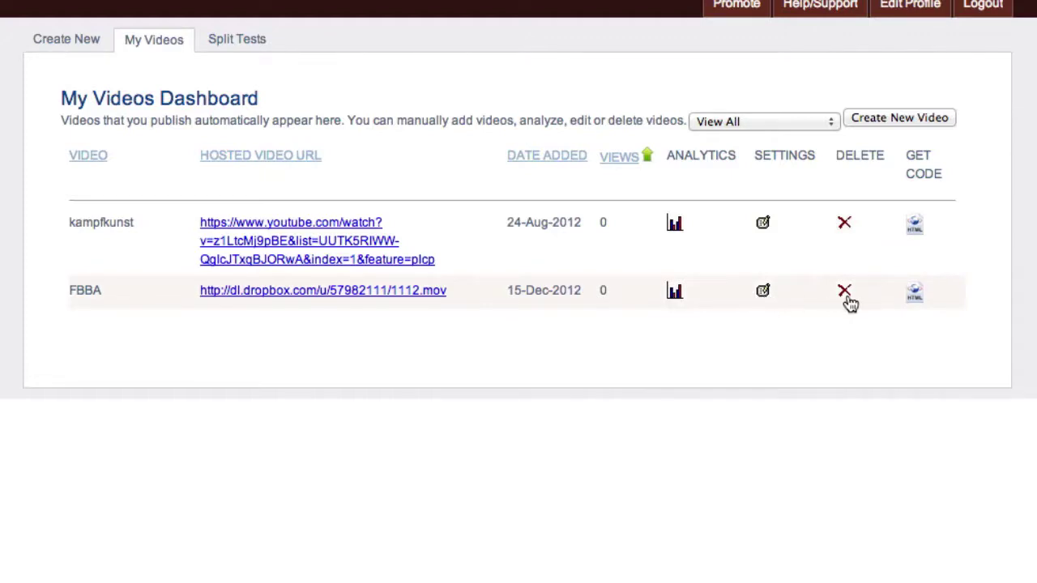
left_click(918, 295)
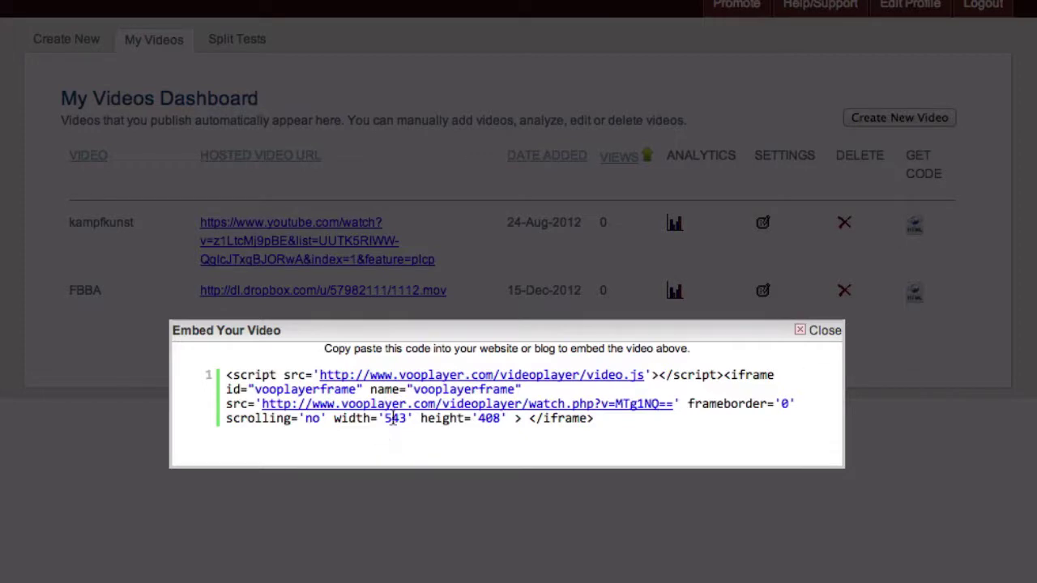
mouse_move(414, 387)
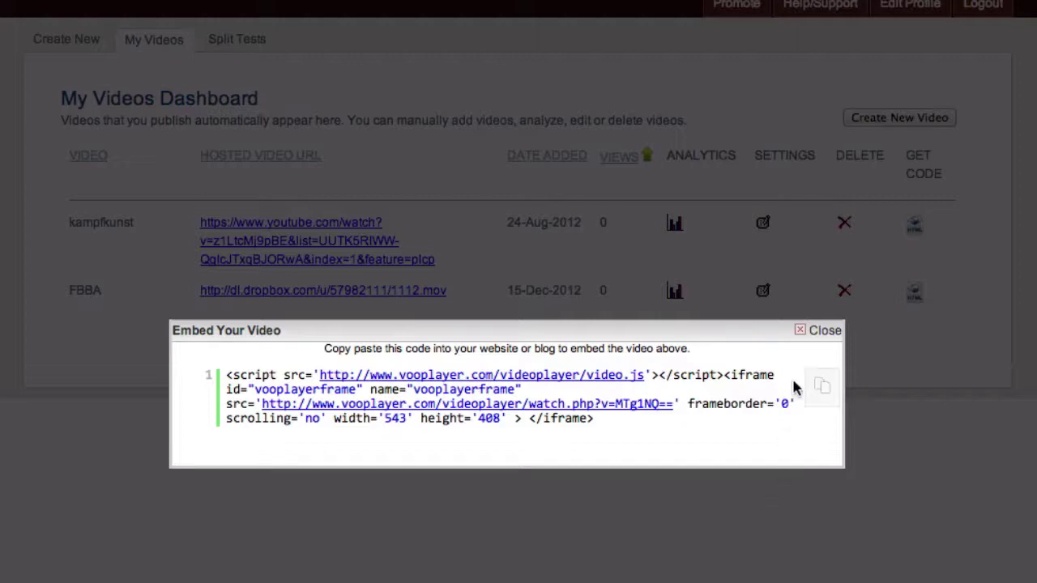
left_click(813, 334)
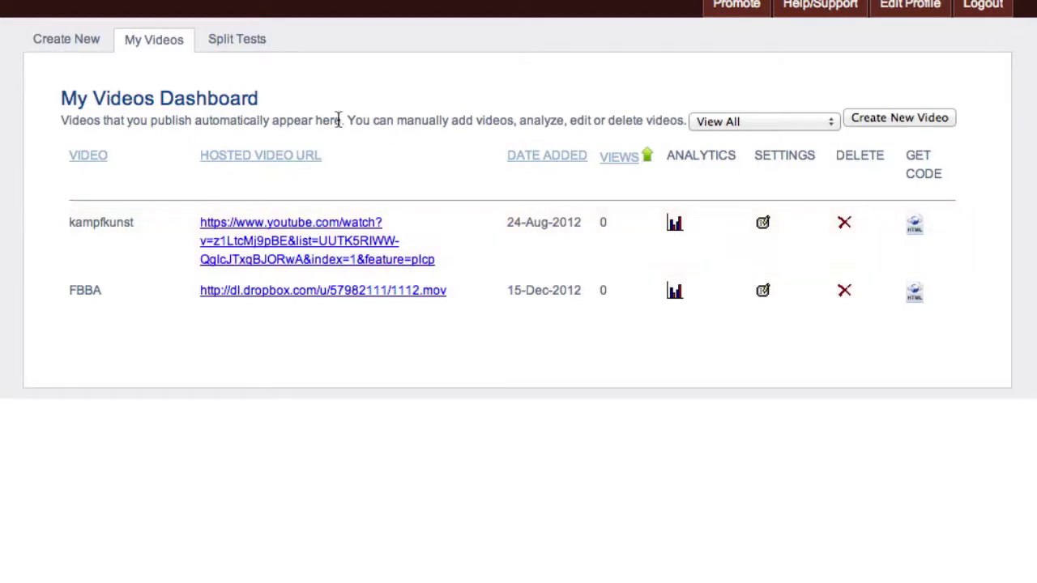
View the Split Tests page and return to the My Videos dashboard.
left_click(235, 51)
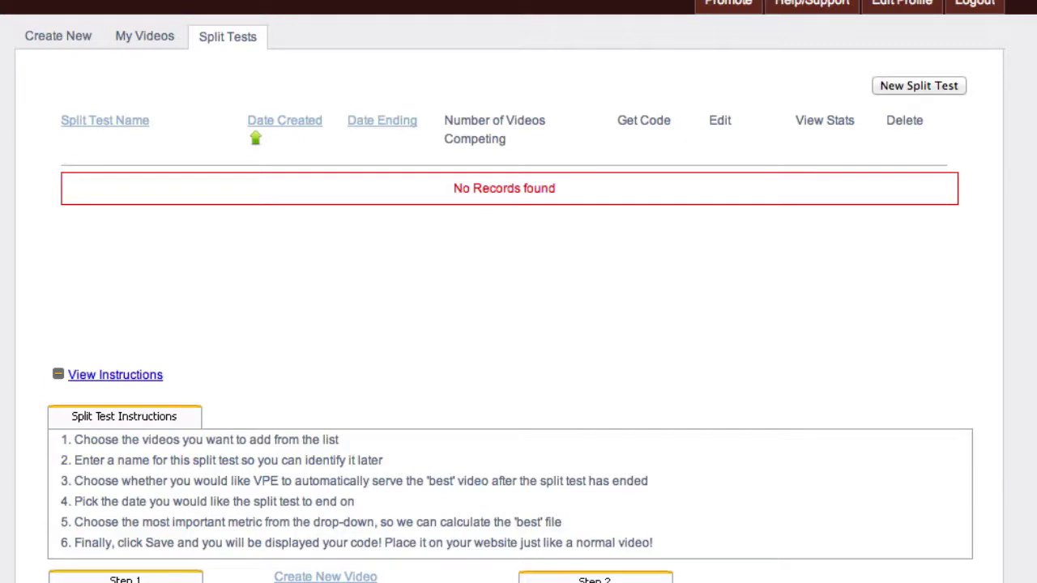
left_click(147, 39)
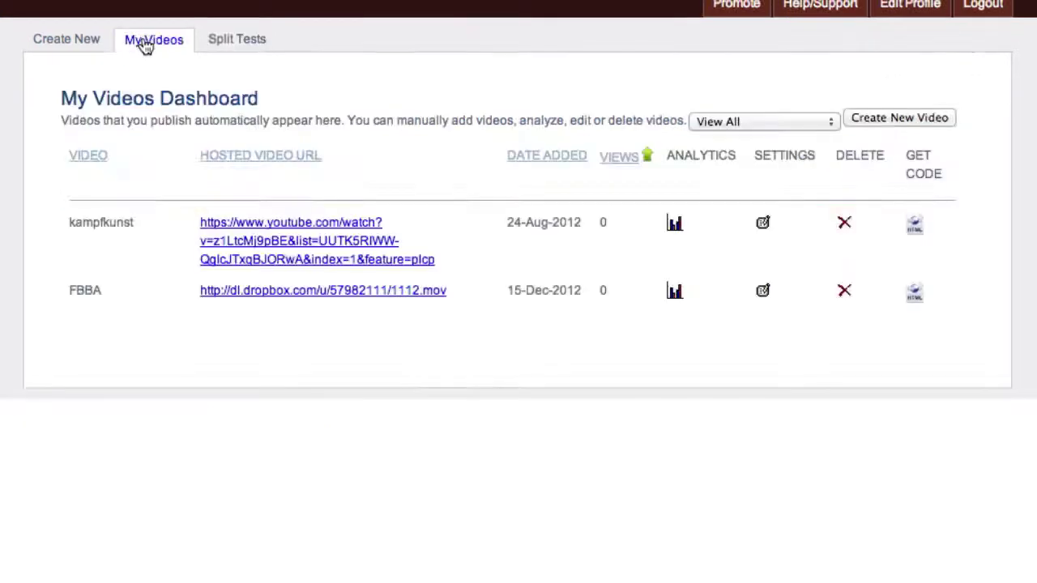
Display the FBBA video's analytics, close them and go back to the video creation form.
left_click(676, 294)
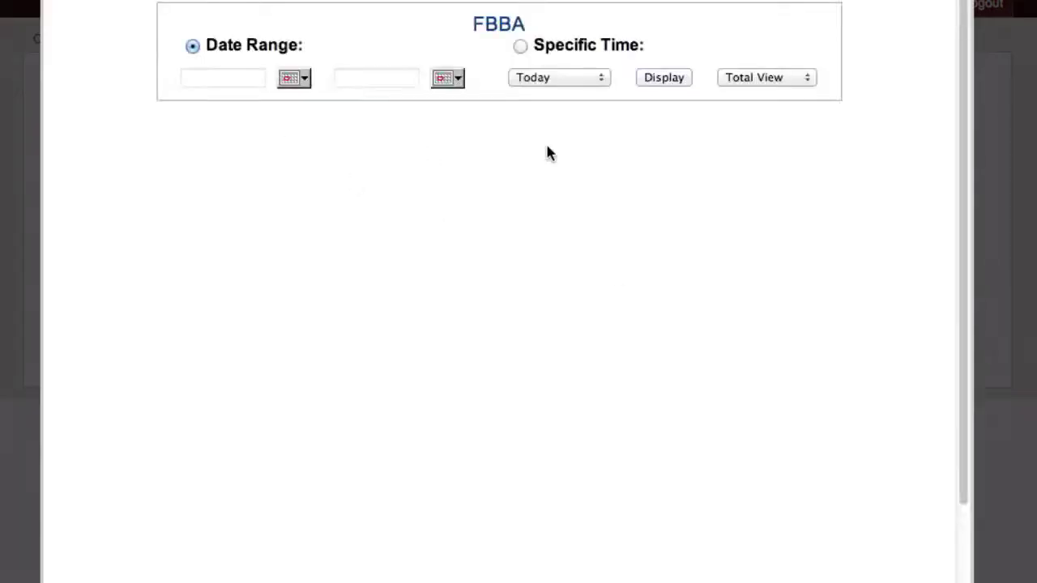
left_click(643, 78)
left_click(690, 166)
left_click(1017, 3)
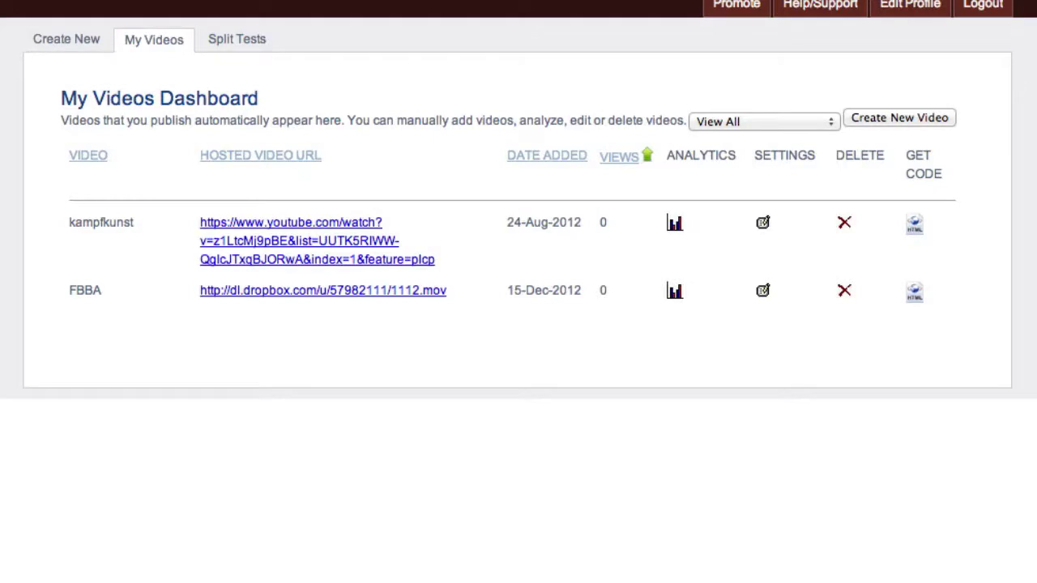
left_click(57, 42)
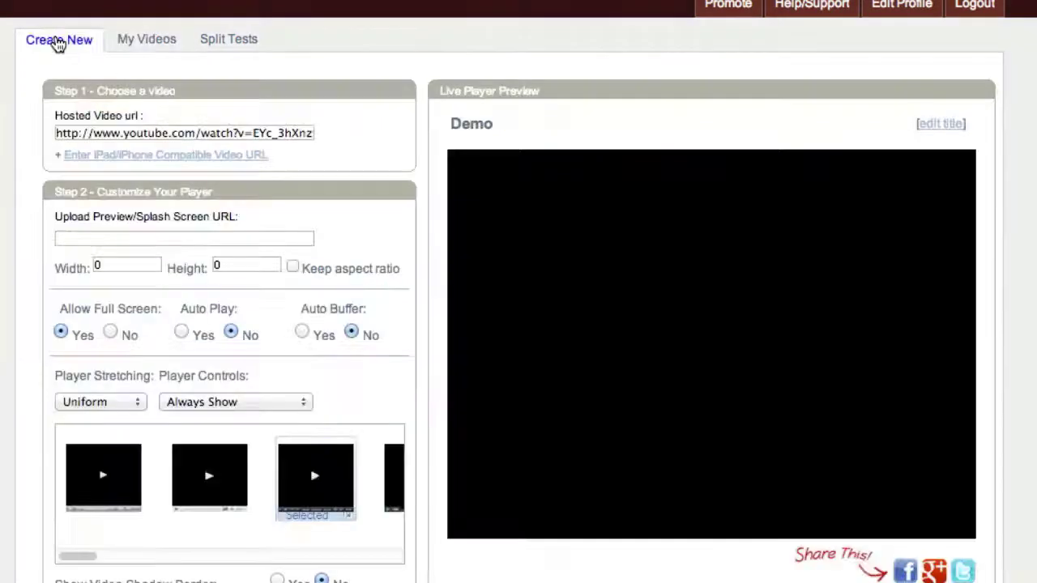